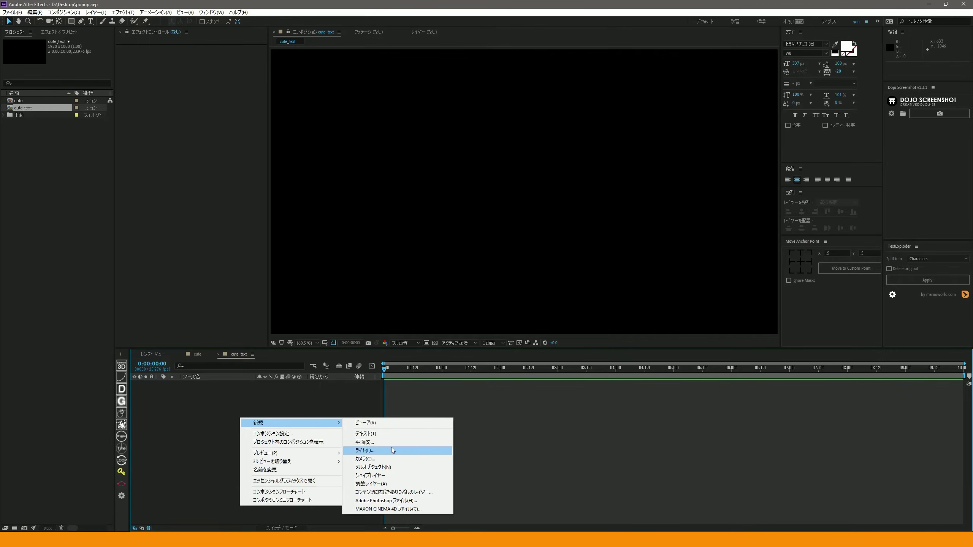
- Start a new 1920×1080 orange solid layer in the cute_text composition
click(391, 449)
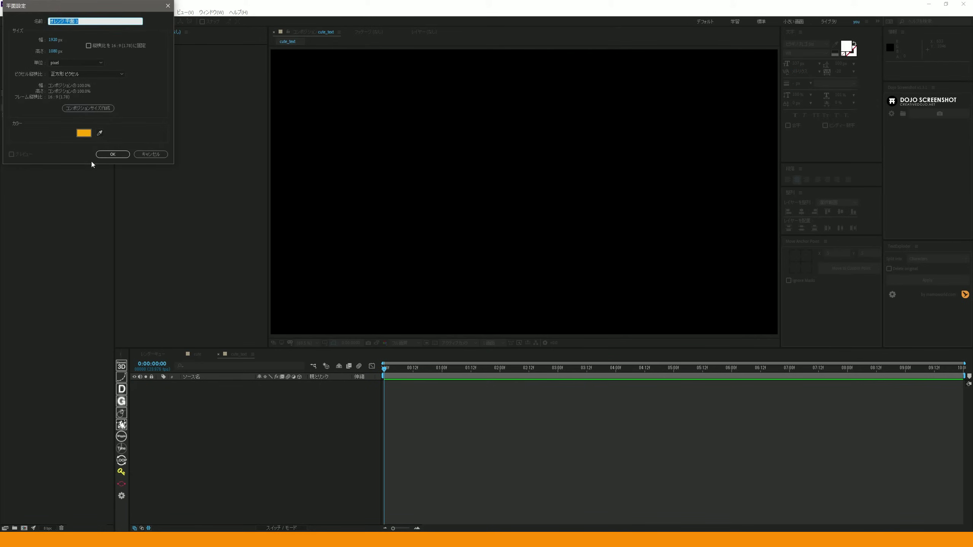
- Create and lock the orange solid, then add a SANZE text layer
click(115, 154)
click(150, 383)
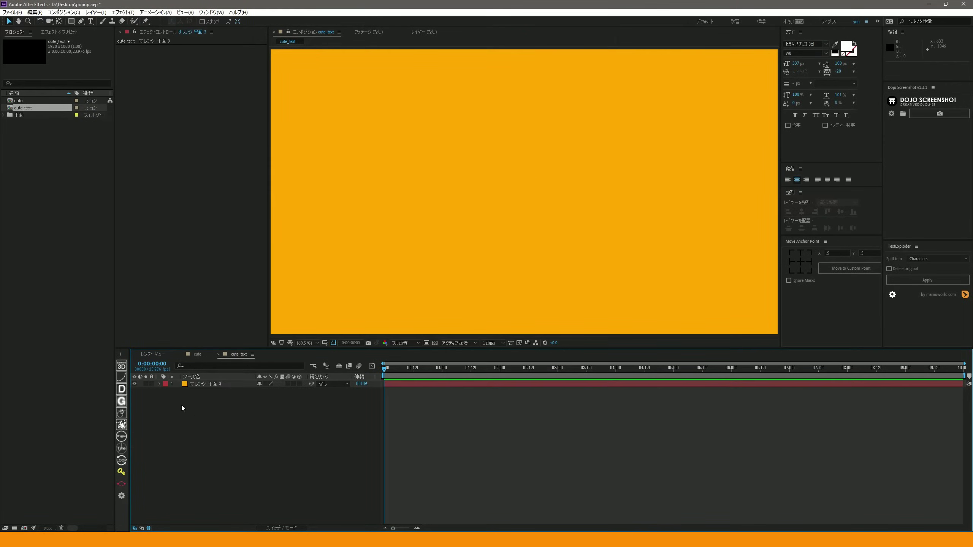
key(ctrl+alt+shift+t)
text(SANZE)
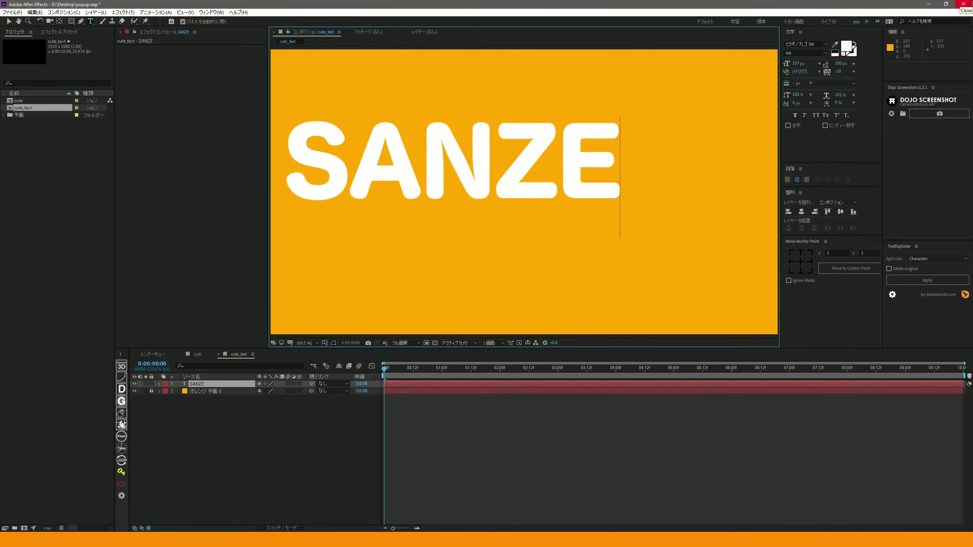
click(8, 21)
- Centre the SANZE text horizontally and vertically in the composition
click(840, 212)
click(801, 212)
click(842, 212)
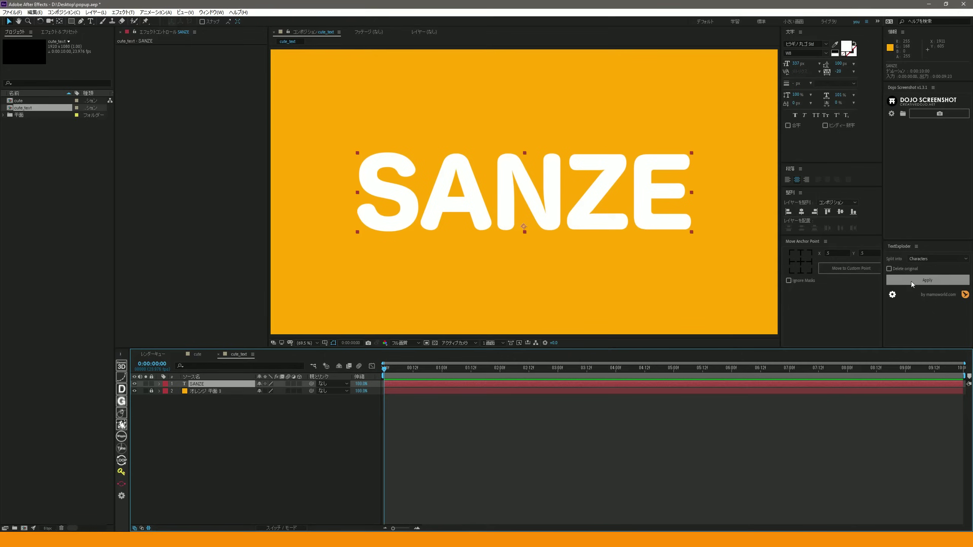
- Explode SANZE into S, A, N, Z, E letter layers and check each letter
click(927, 280)
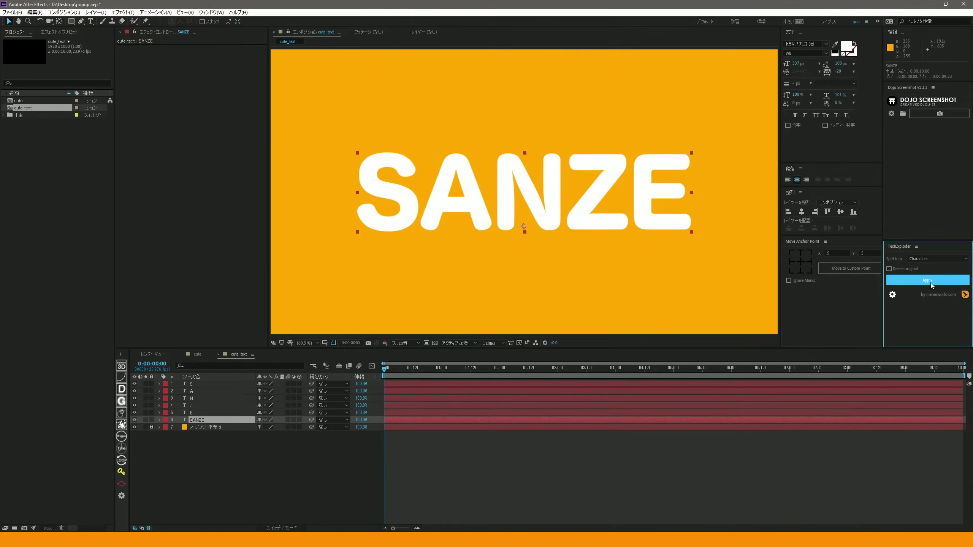
click(134, 383)
click(134, 384)
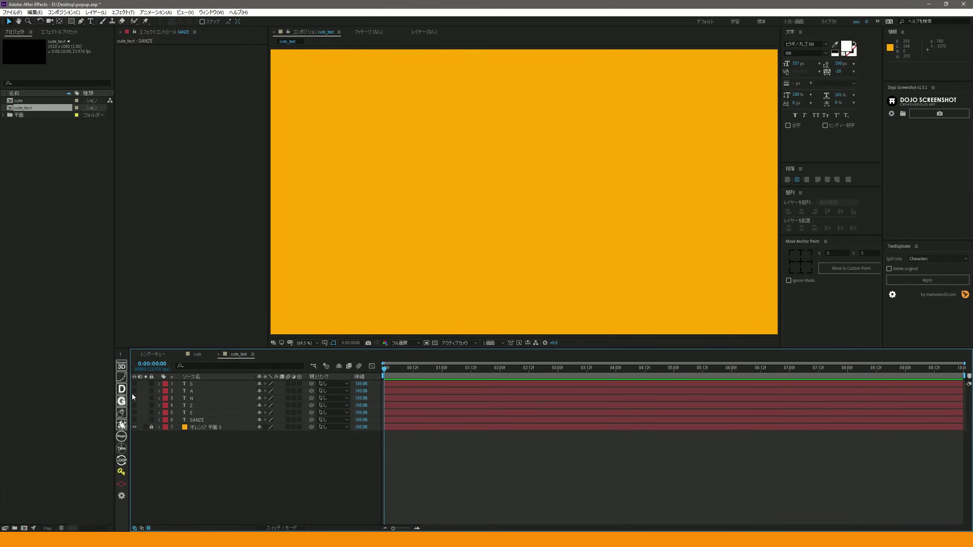
click(135, 391)
click(134, 391)
click(134, 398)
click(134, 398)
click(134, 405)
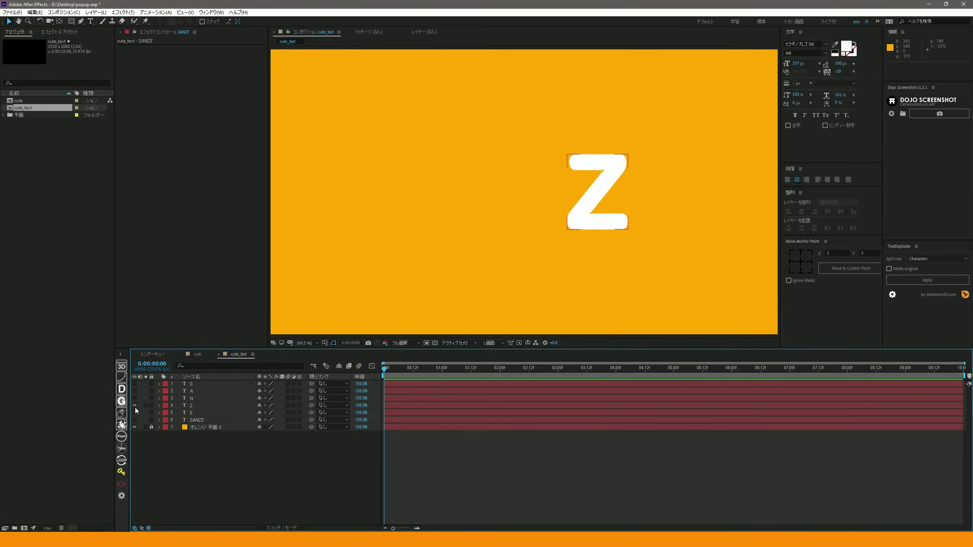
click(134, 413)
click(134, 384)
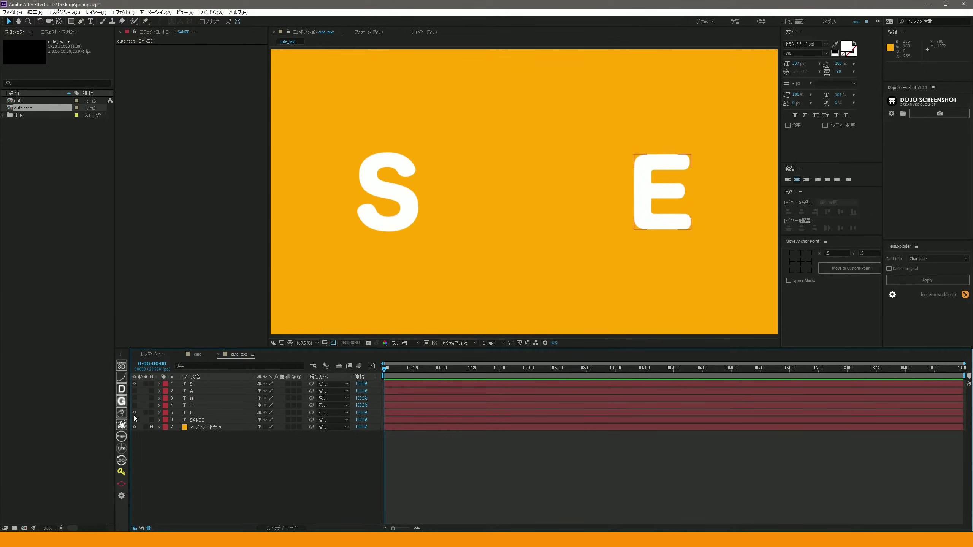
drag(134, 391, 134, 406)
- Move the original SANZE text layer below the orange solid
drag(193, 420, 201, 446)
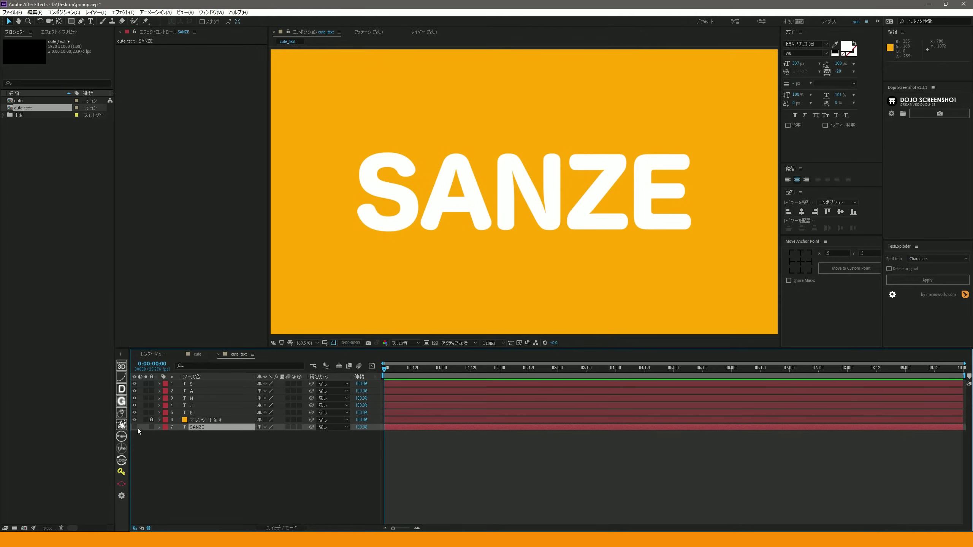
click(203, 413)
click(195, 377)
- Move the anchor points of letters S through E to each letter's bottom centre
shift+click(201, 383)
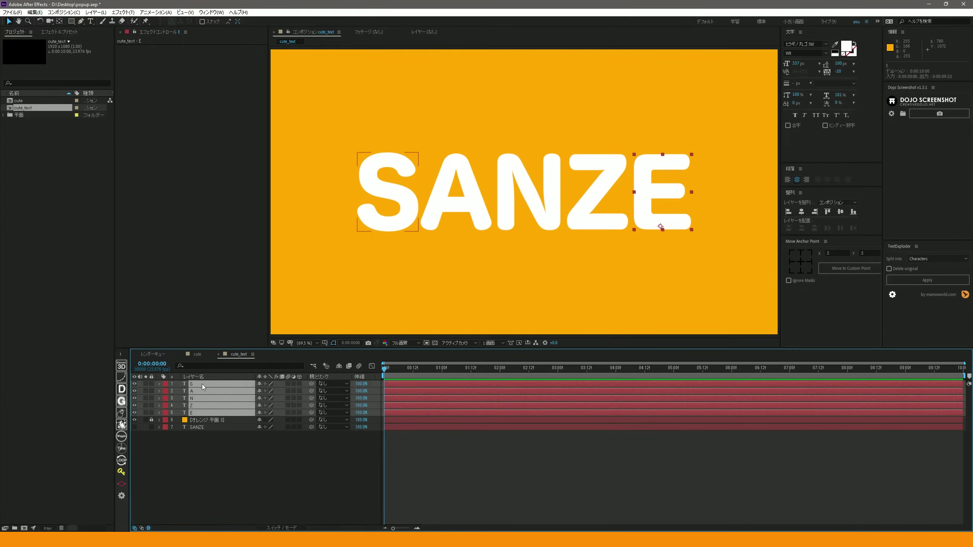
click(800, 262)
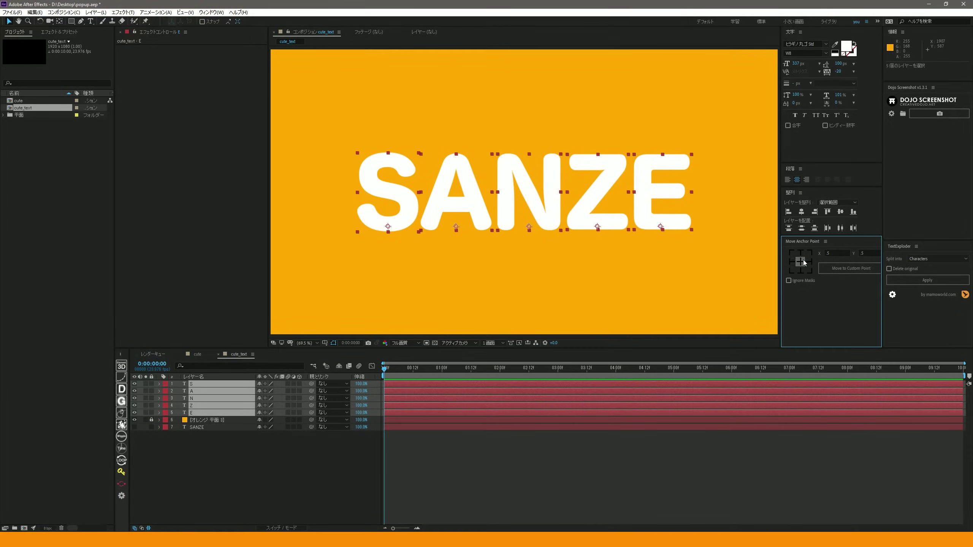
click(806, 274)
click(399, 373)
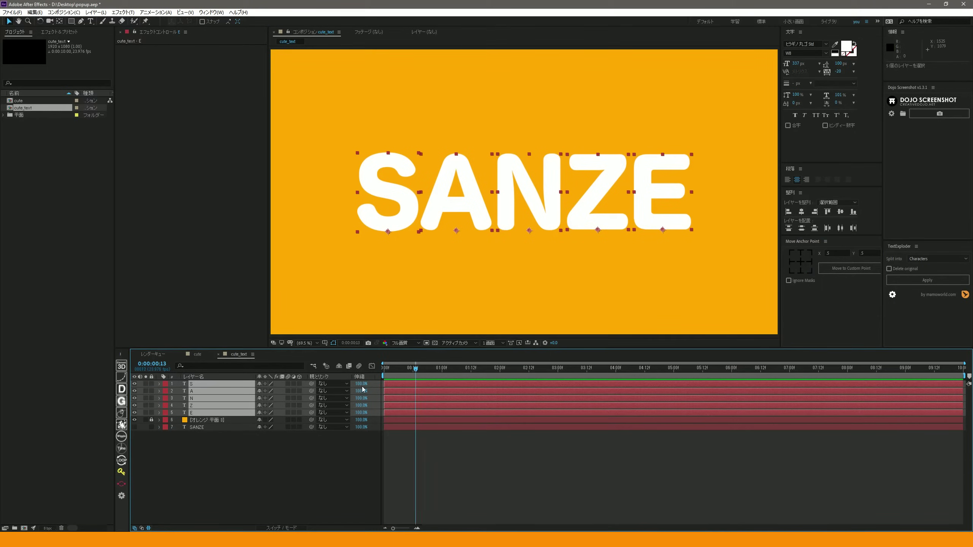
click(280, 485)
drag(204, 381, 213, 418)
- Keyframe the letters' Position starting below the frame and rising into place
key(p)
click(181, 392)
drag(384, 391, 513, 400)
drag(276, 391, 398, 405)
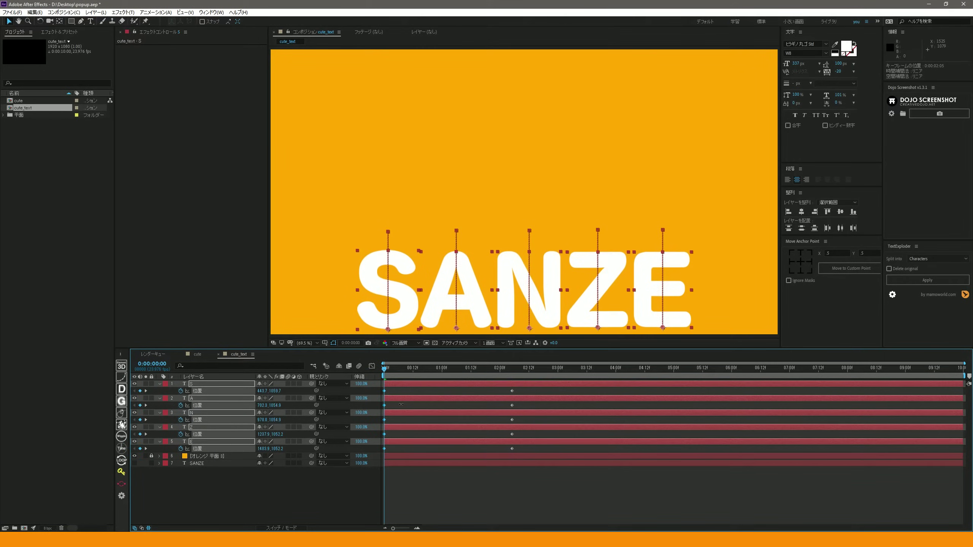
drag(385, 369, 560, 369)
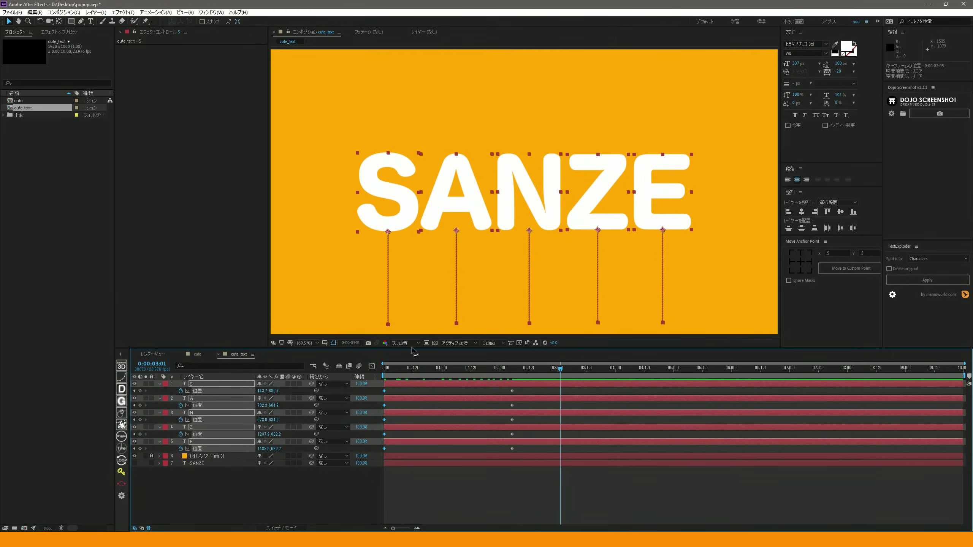
drag(274, 392, 222, 386)
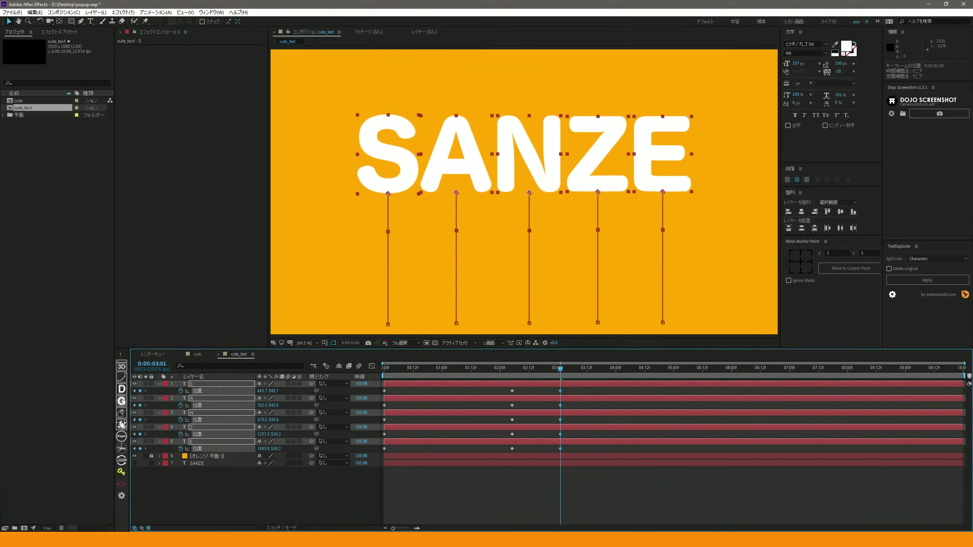
- Preview the pop-up and retime the final Position keyframes earlier
key(space)
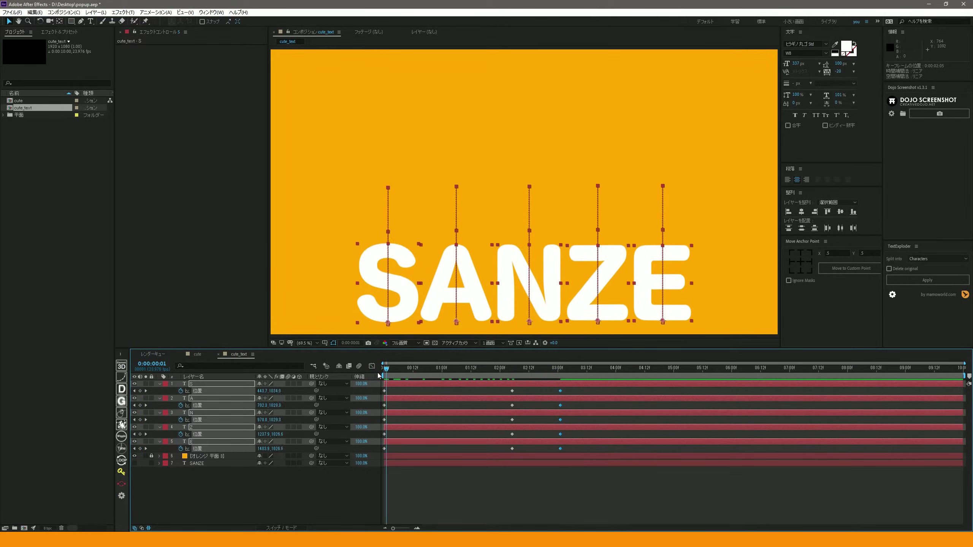
key(space)
mouse_move(561, 421)
mouse_down()
mouse_move(564, 389)
mouse_move(411, 396)
mouse_up()
mouse_move(519, 386)
mouse_down()
mouse_move(516, 452)
mouse_move(488, 397)
mouse_move(463, 399)
mouse_up()
key(space)
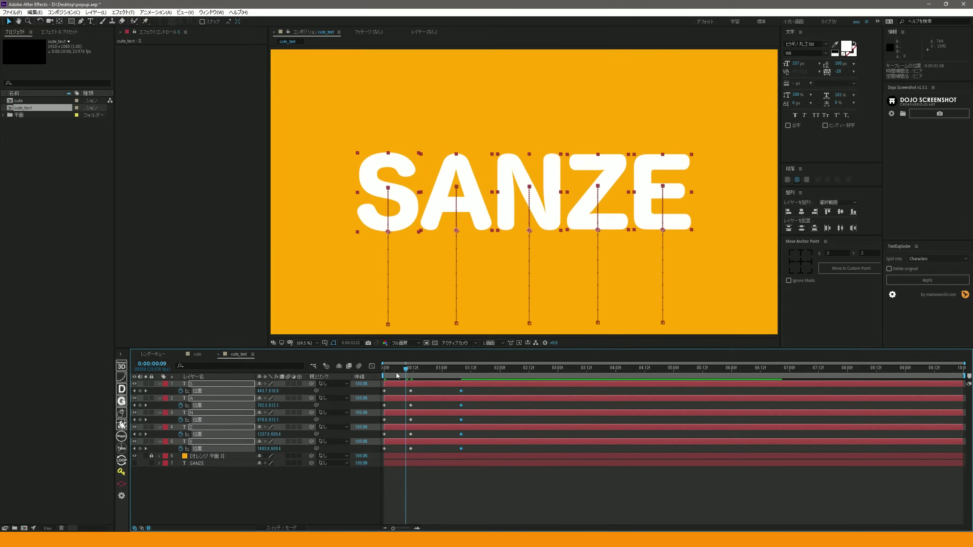
key(space)
- Apply Easy Ease (F9) to the middle Position keyframes and preview
drag(384, 369, 459, 369)
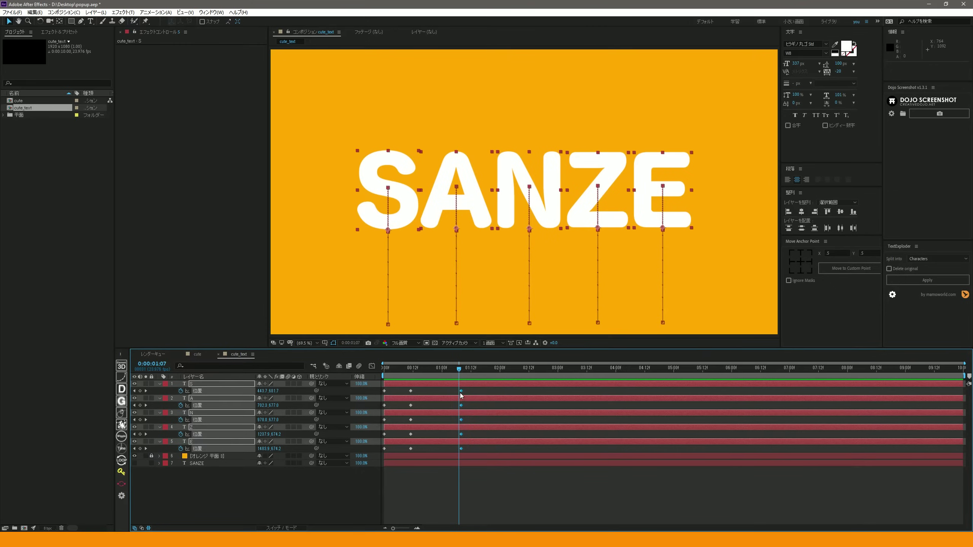
drag(420, 388, 402, 458)
key(F9)
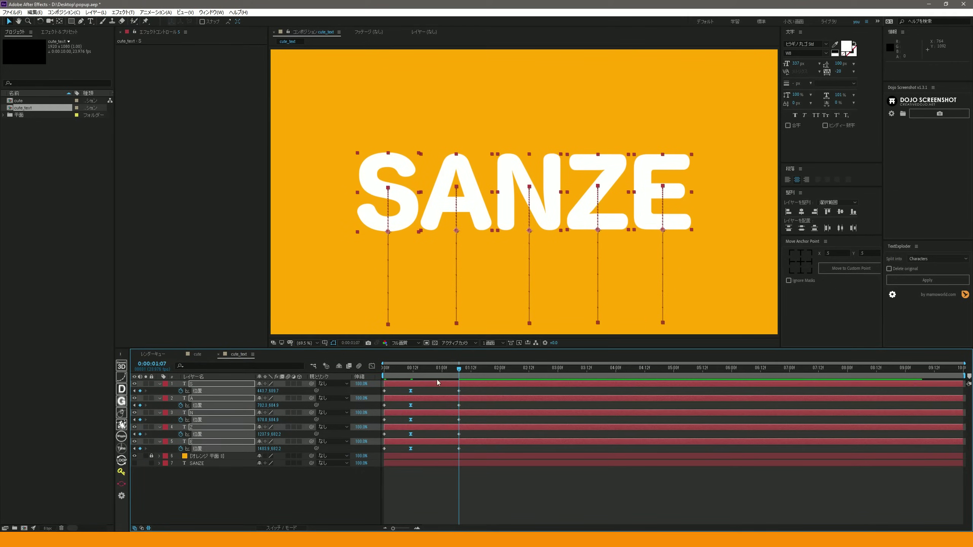
key(Home)
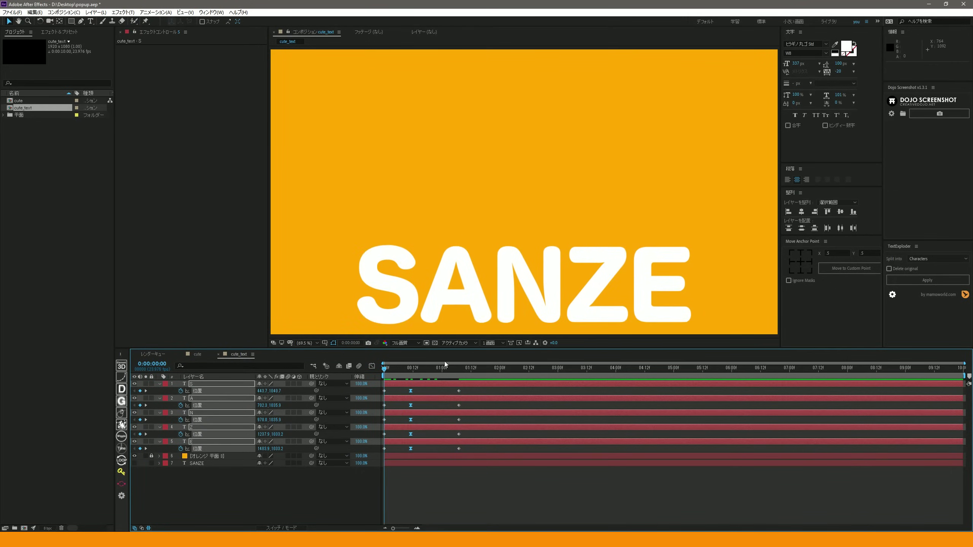
key(space)
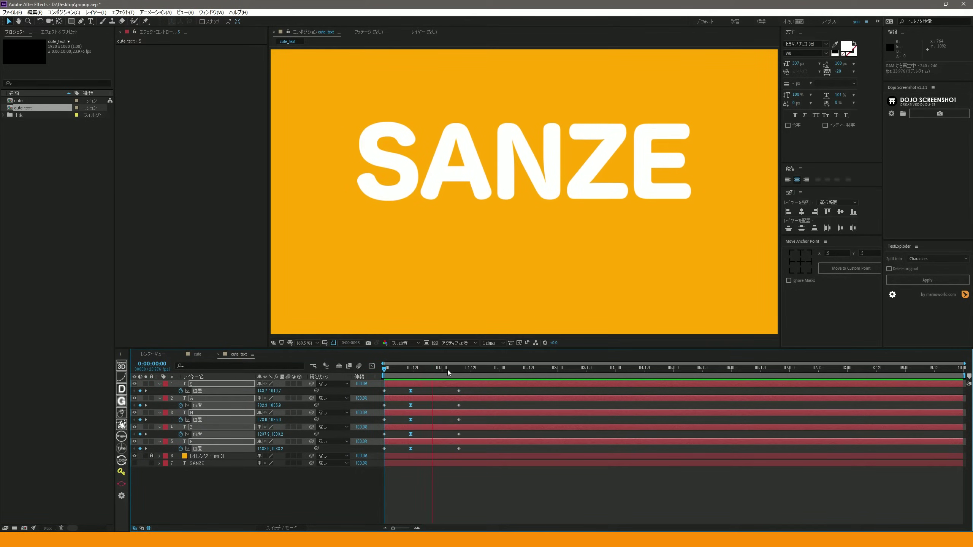
- Move the final keyframes to 00:22 for a faster rise and view the speed graph
mouse_move(466, 455)
mouse_down()
mouse_move(452, 387)
mouse_move(437, 405)
mouse_up()
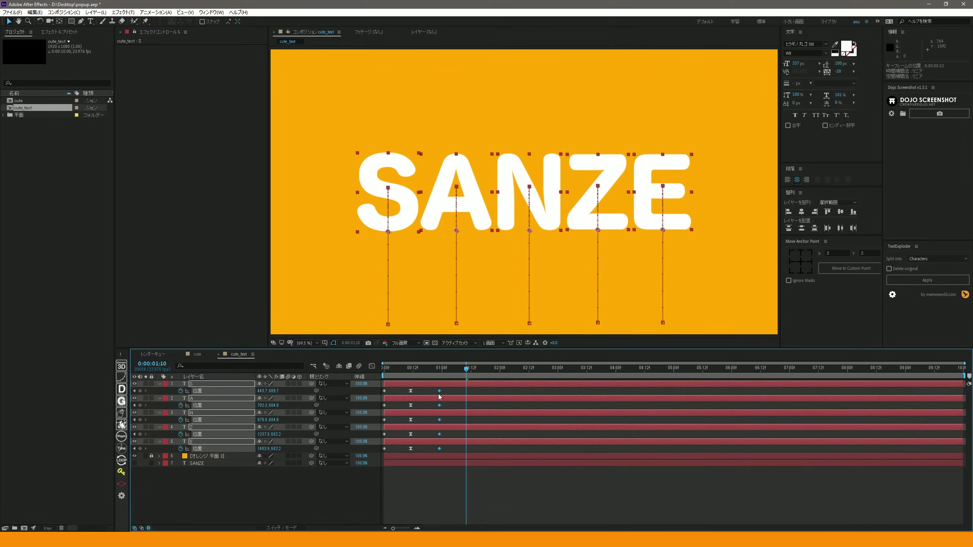
key(Home)
key(space)
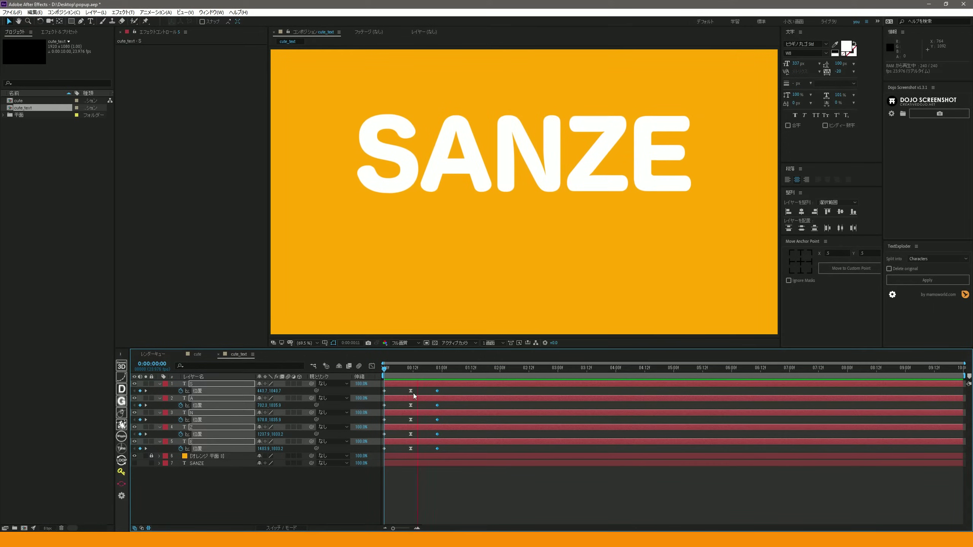
drag(410, 440, 415, 394)
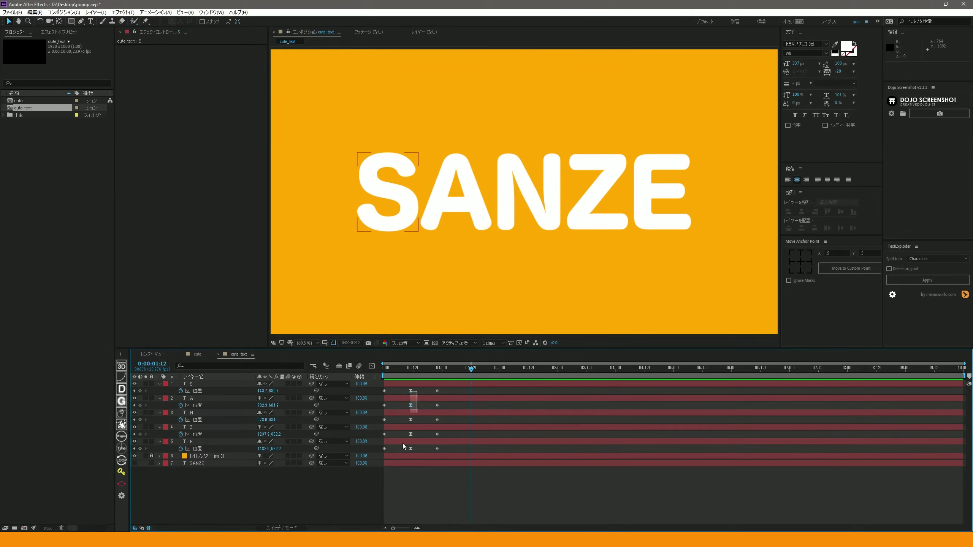
key(shift+F3)
mouse_move(417, 488)
mouse_down()
mouse_move(453, 515)
mouse_move(421, 501)
mouse_move(483, 501)
mouse_up()
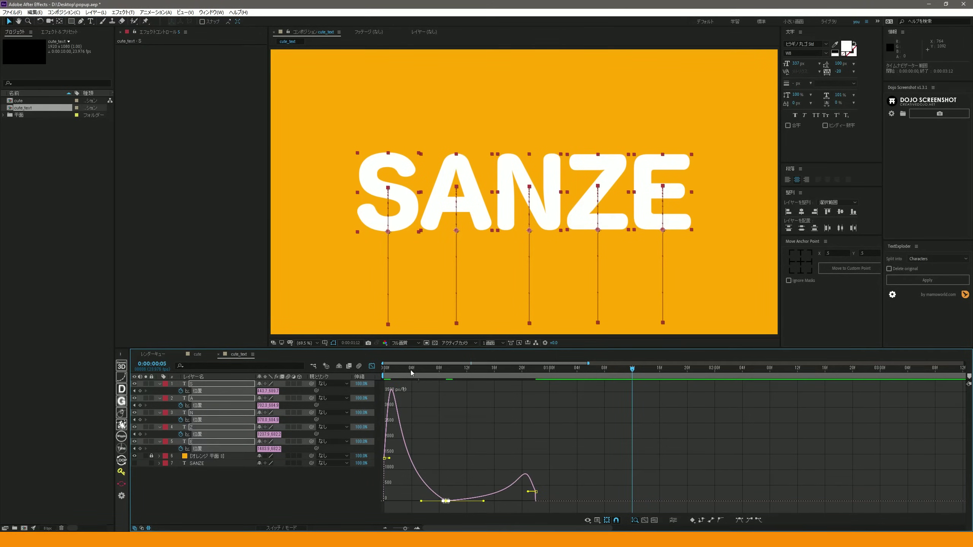
- Shorten the right bezier handle to flatten the speed curve's second hump, then return to layer bars
key(space)
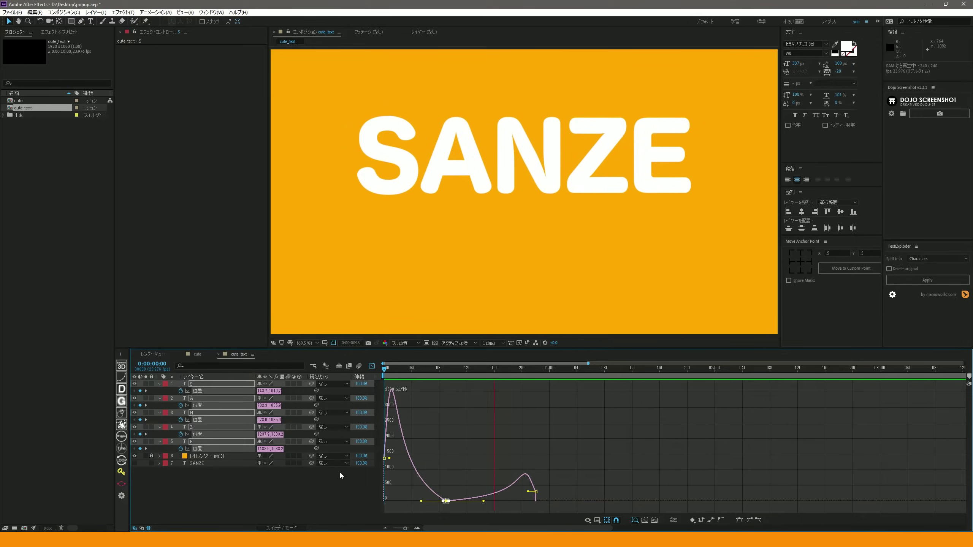
key(space)
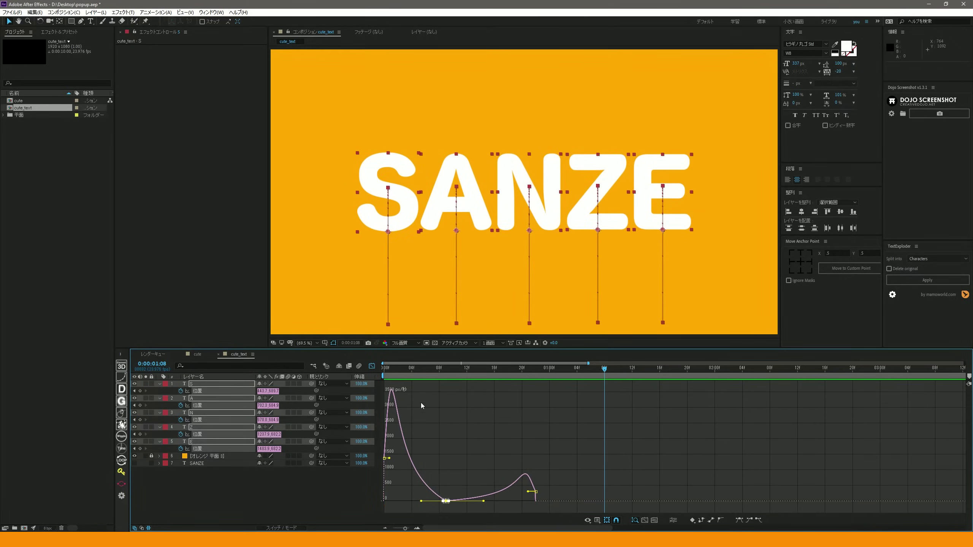
drag(483, 501, 475, 502)
click(384, 370)
key(space)
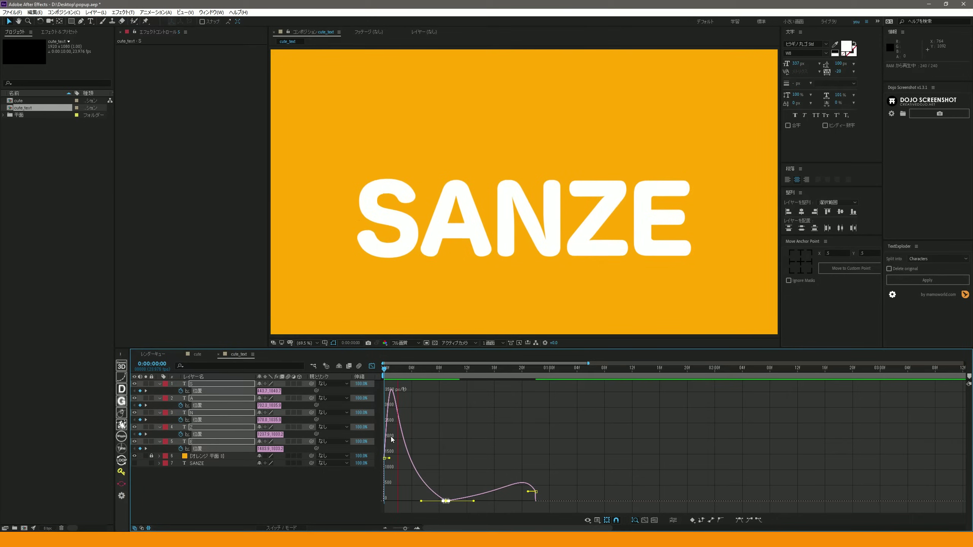
click(372, 366)
key(u)
click(185, 483)
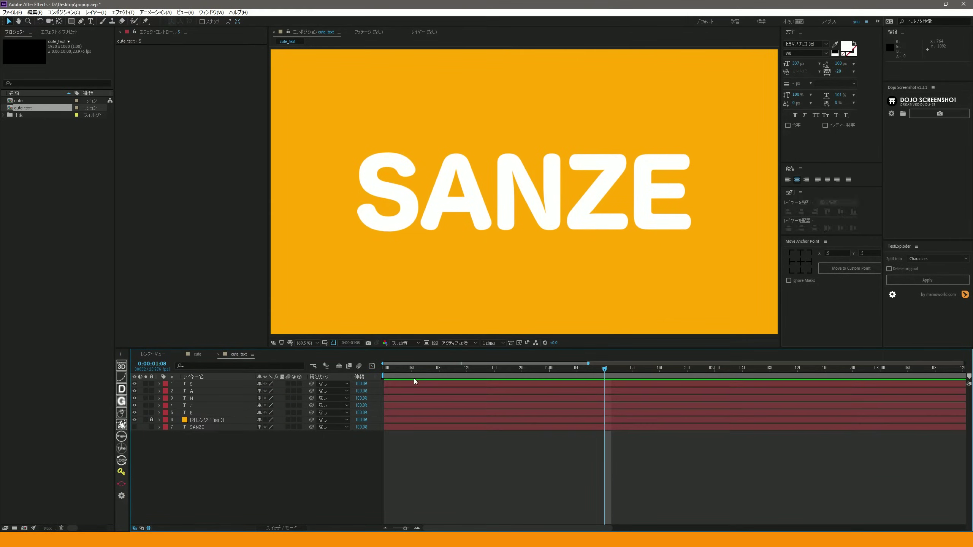
key(Home)
- Preview the S popping up alone over the orange solid, then reshow the other letters
click(209, 391)
shift+click(208, 409)
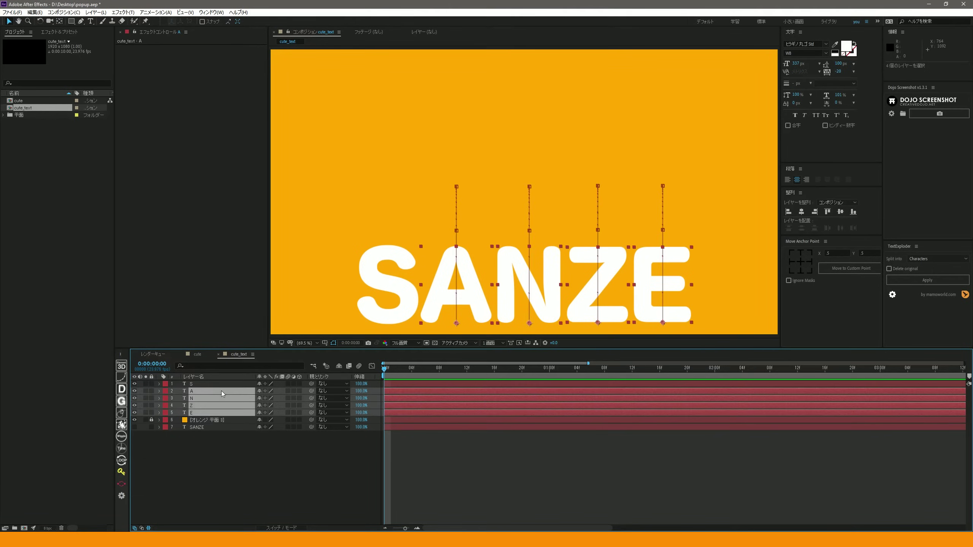
drag(134, 421, 135, 391)
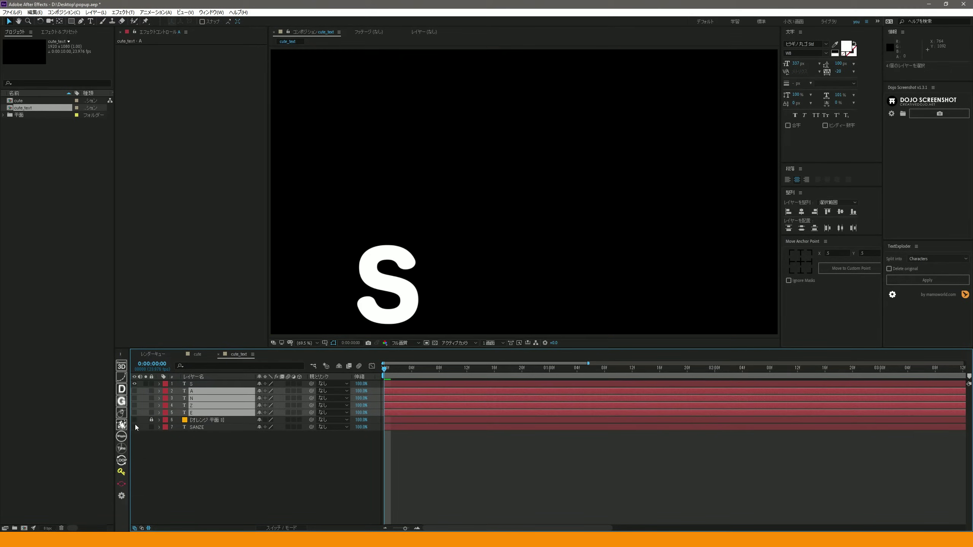
click(134, 420)
key(space)
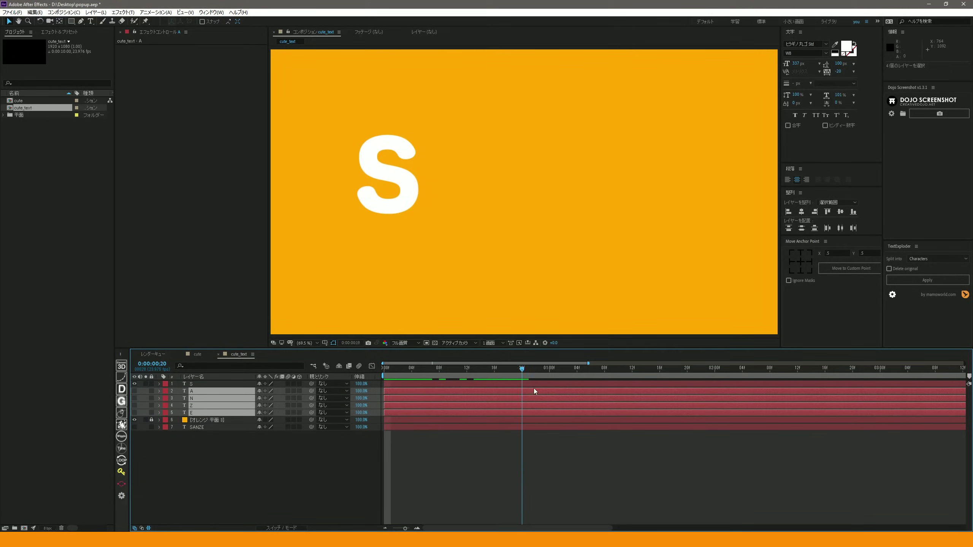
drag(135, 392, 134, 413)
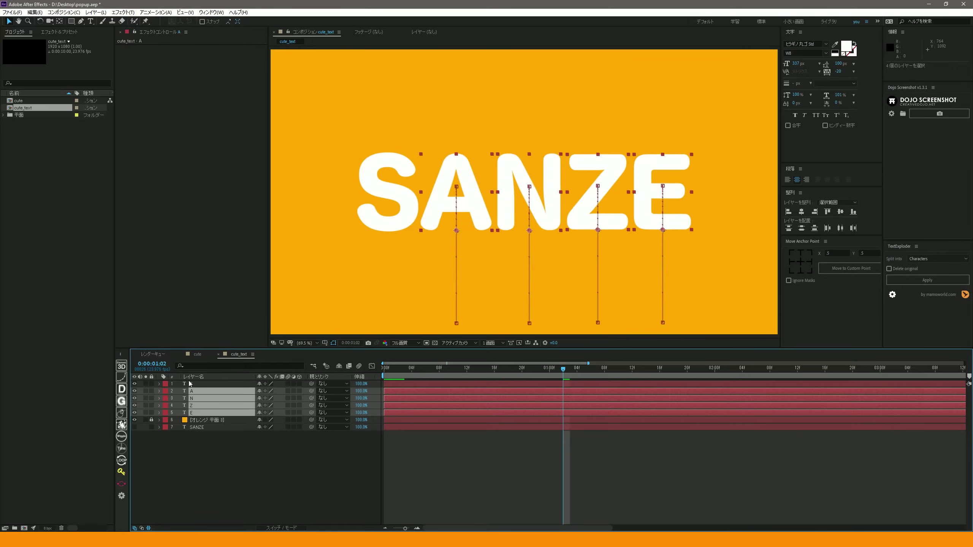
- Add a horizontal ruler guide at the letters' baseline and hide A, N, Z and E
key(ctrl+r)
drag(509, 49, 501, 235)
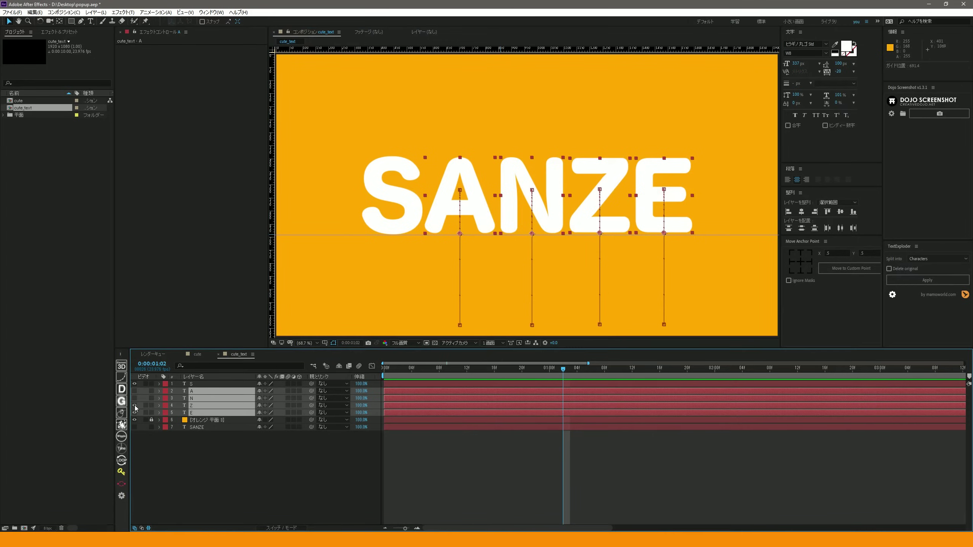
drag(134, 391, 134, 413)
click(232, 465)
key(Home)
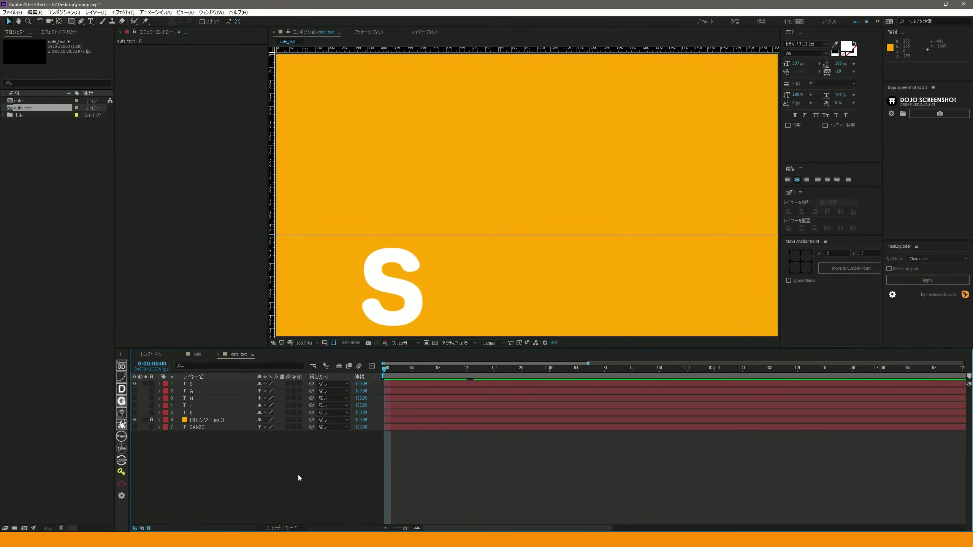
click(54, 32)
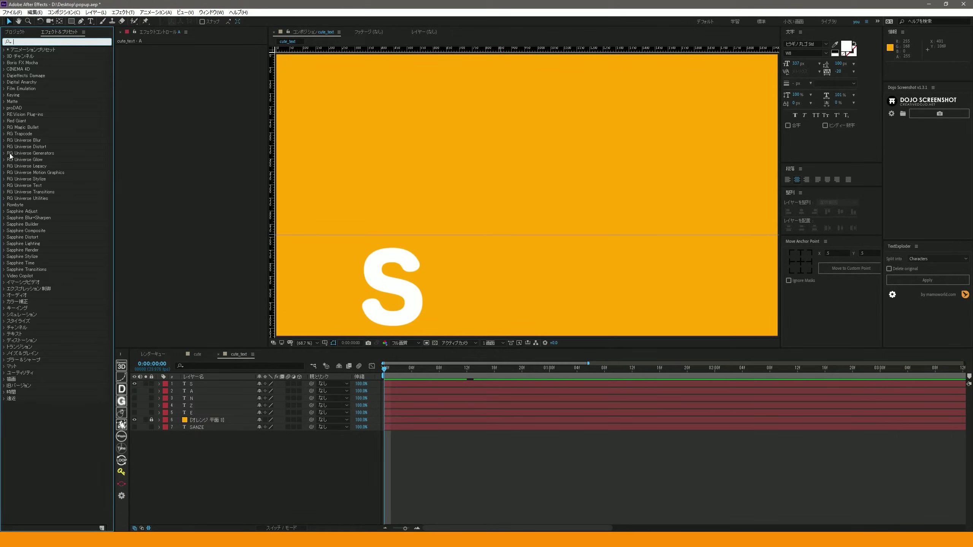
- Search 'ben' and apply CC Bend It to the S layer
text(be)
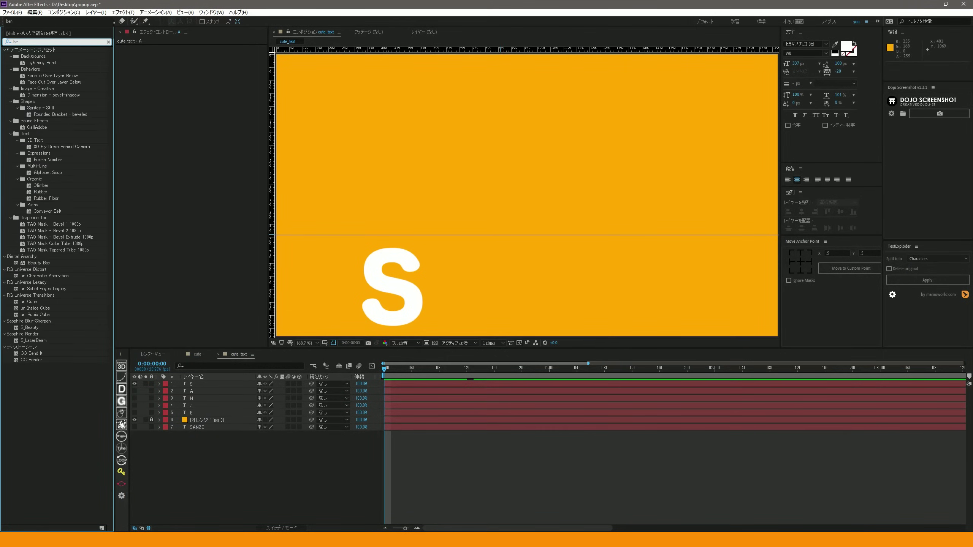
text(n)
click(6, 89)
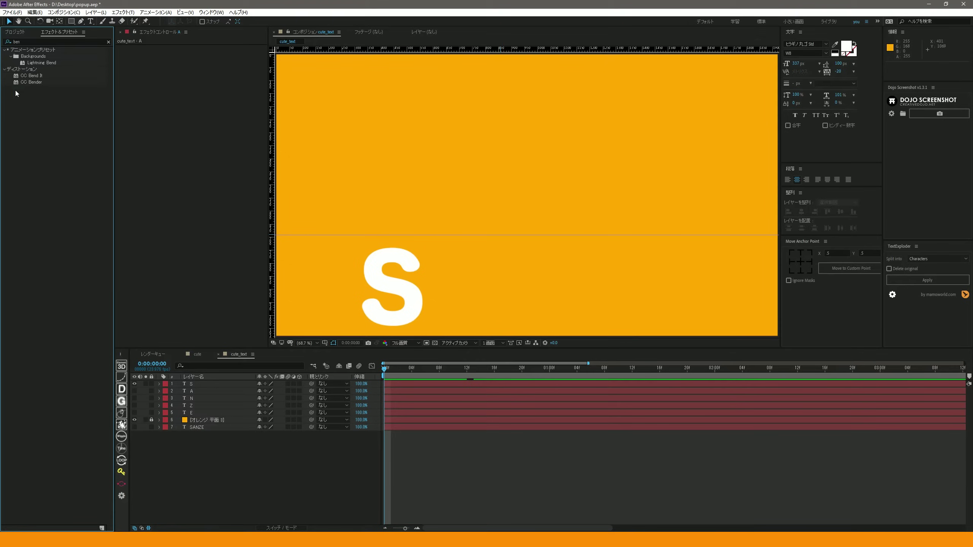
drag(39, 77, 201, 386)
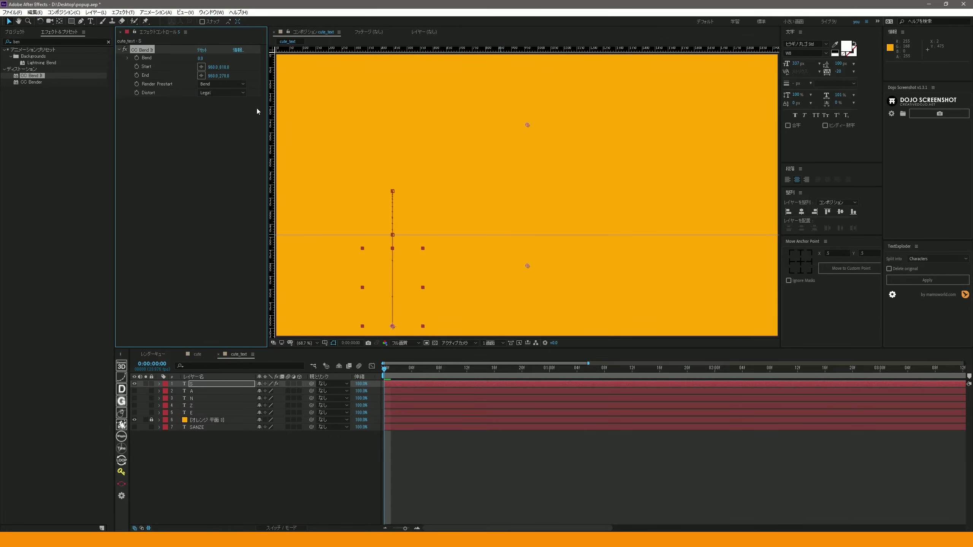
- Place the bend Start point at the S's base and the End point at its top
drag(528, 268, 395, 268)
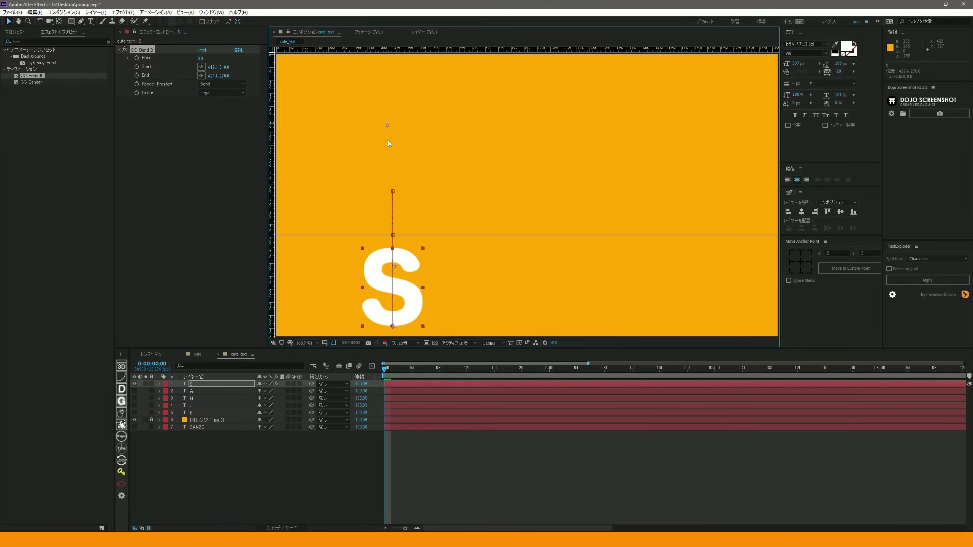
drag(394, 140, 394, 140)
click(145, 71)
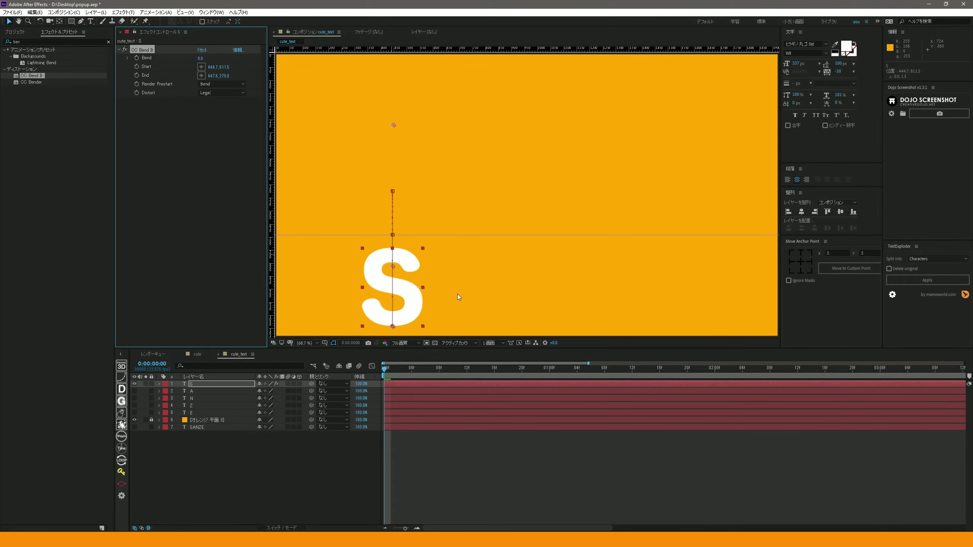
drag(416, 369, 446, 369)
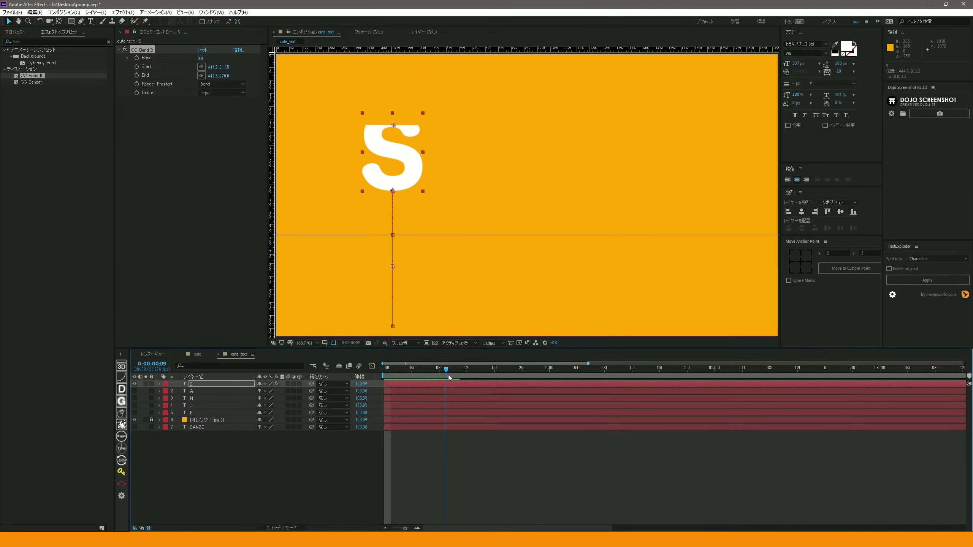
drag(394, 126, 393, 89)
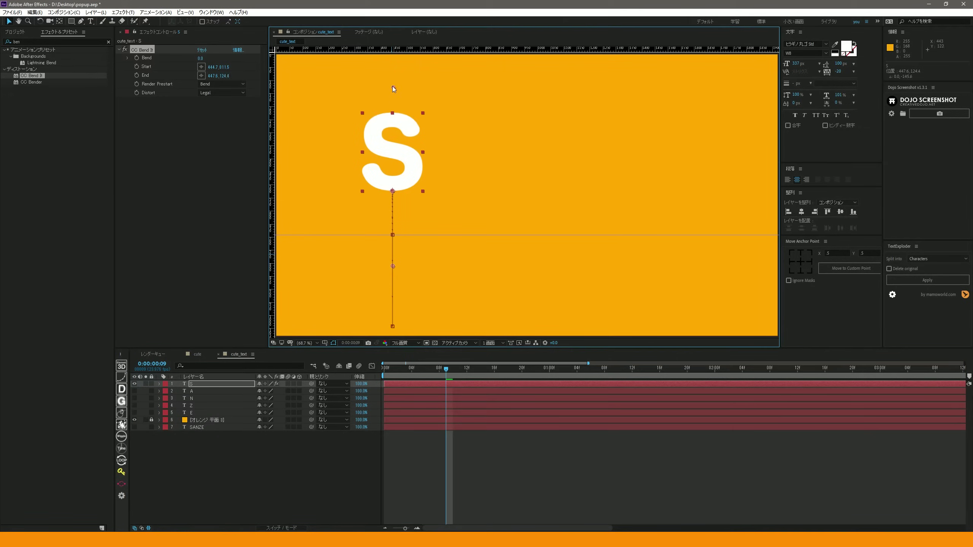
- Add a Bend keyframe on the S at frame 7
drag(444, 369, 439, 369)
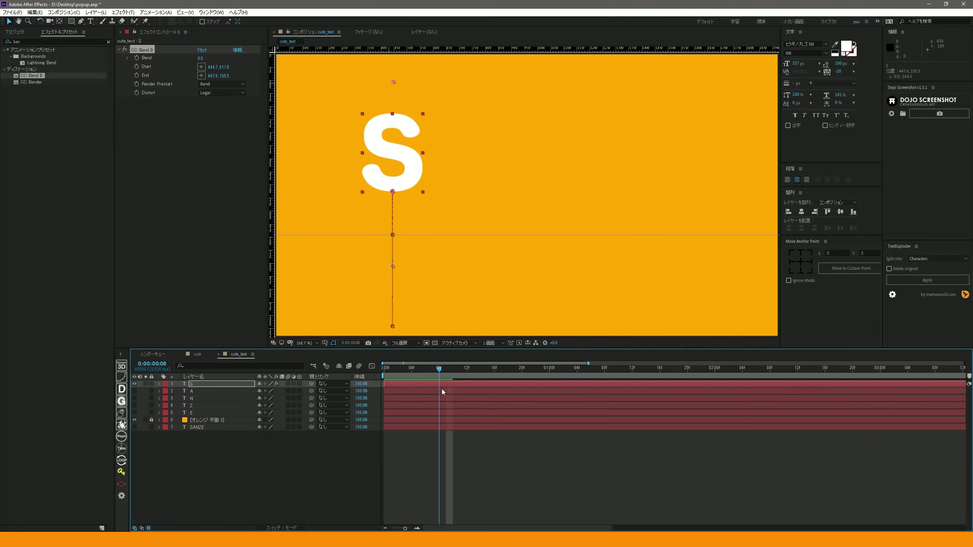
key(Page_Up)
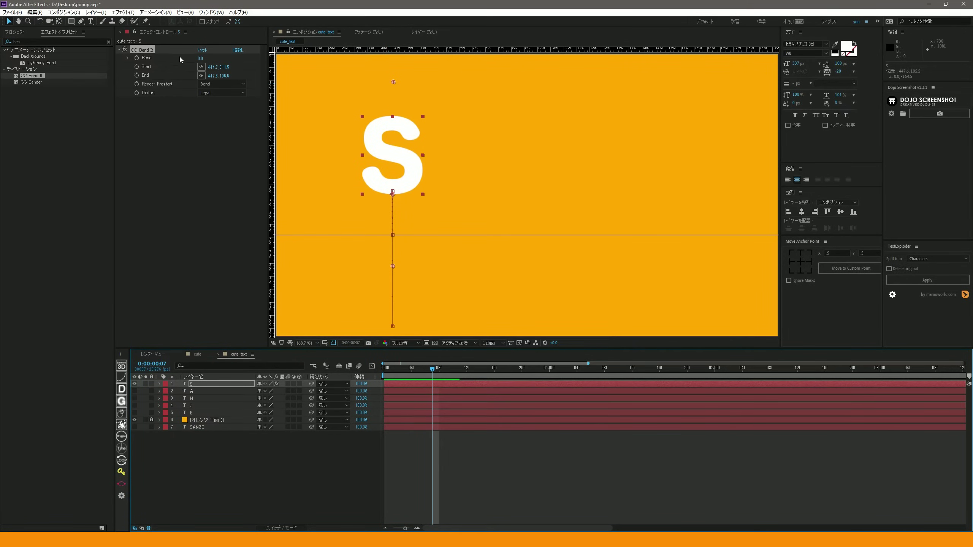
mouse_move(200, 58)
mouse_down()
mouse_move(234, 58)
mouse_move(208, 58)
mouse_move(221, 81)
mouse_move(235, 80)
mouse_move(214, 80)
mouse_up()
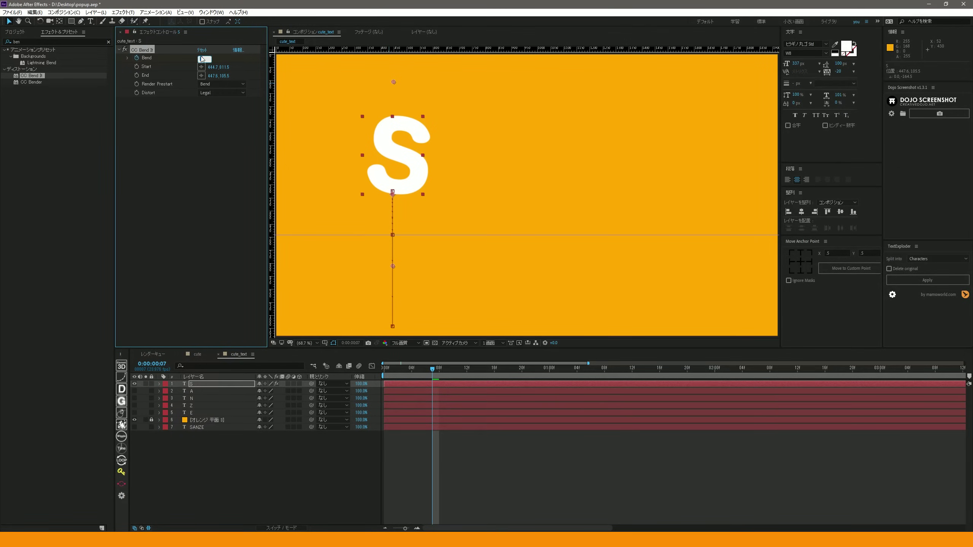
- Wobble the Bend to about -16, 9, -8, then 0 at frames 10, 13, 17 and 20
drag(433, 368, 453, 368)
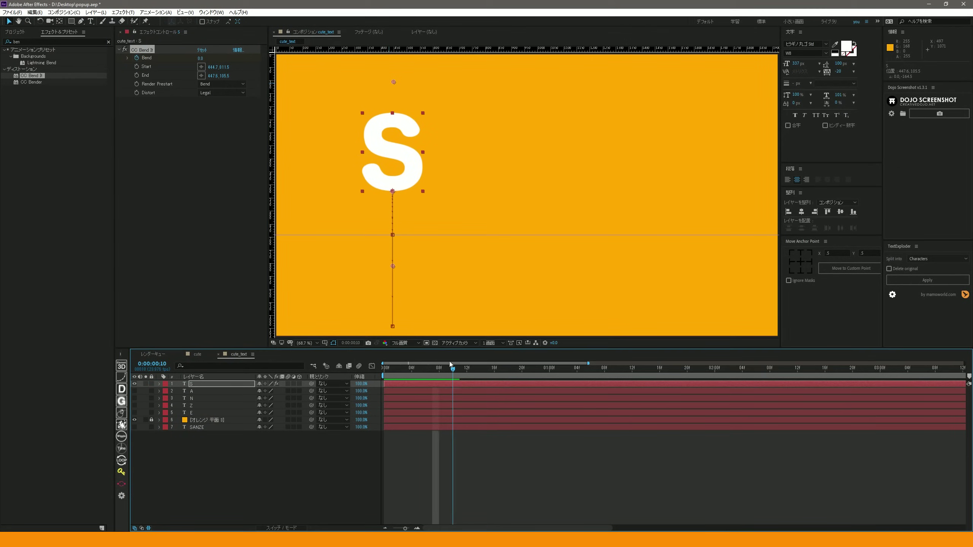
drag(201, 58, 199, 59)
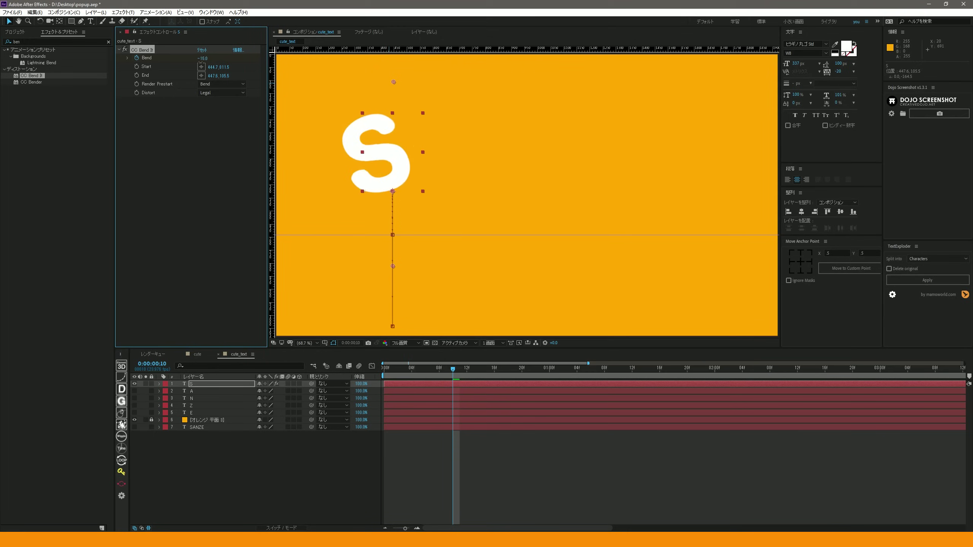
drag(459, 377, 474, 378)
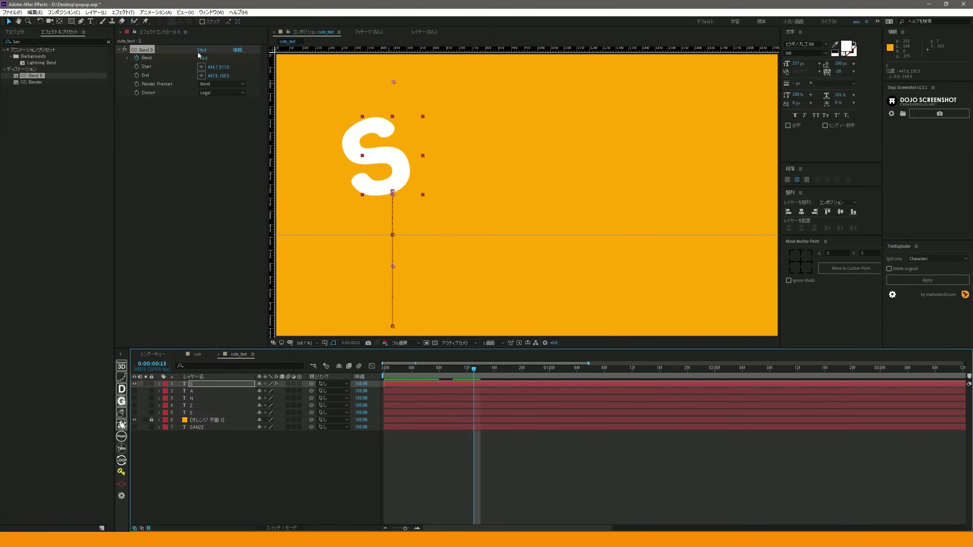
drag(200, 58, 217, 66)
drag(475, 369, 501, 369)
drag(200, 59, 197, 59)
key(Page_Down)
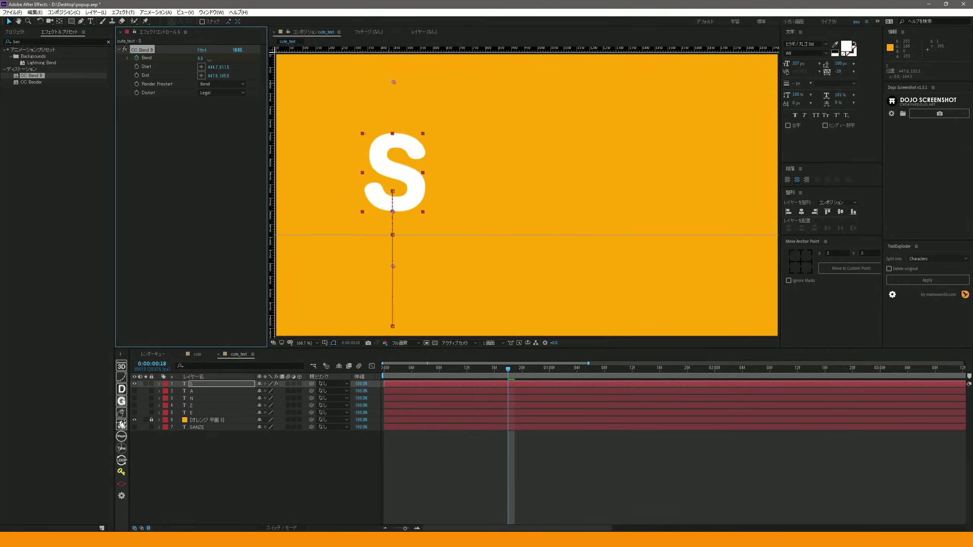
key(Page_Down)
key(Page_Down)
- Show the S layer's keyframed properties and select its Bend keyframes
click(505, 376)
key(u)
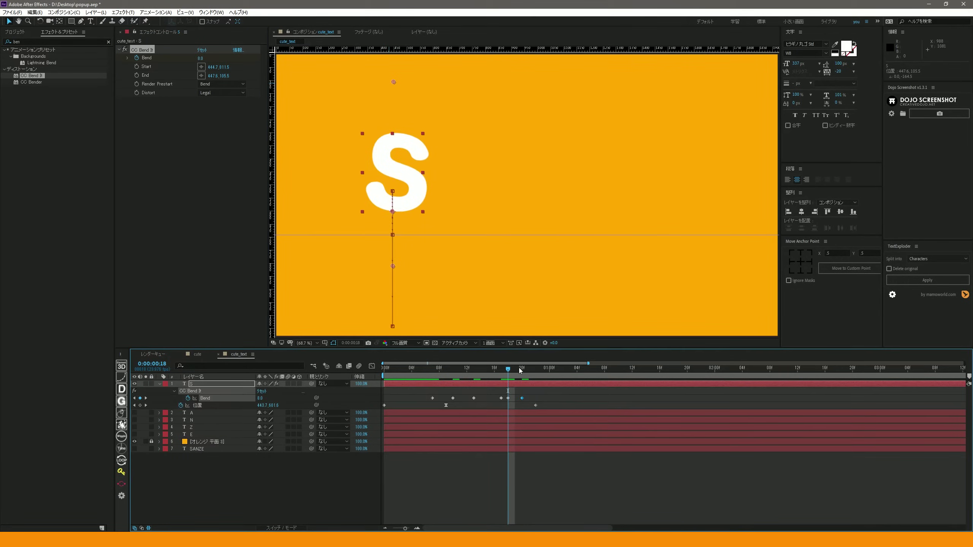
drag(422, 402, 489, 397)
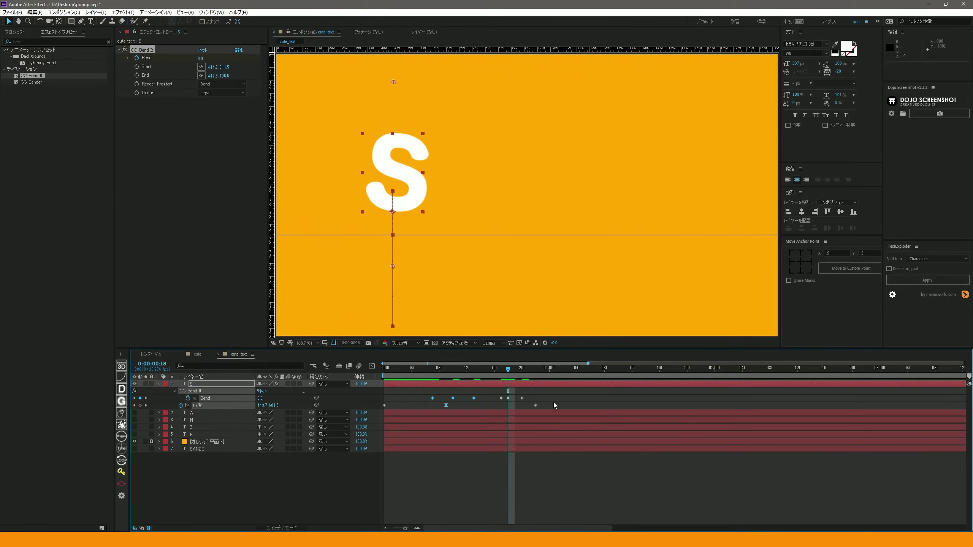
mouse_move(549, 391)
mouse_down()
mouse_move(438, 401)
mouse_move(576, 405)
mouse_up()
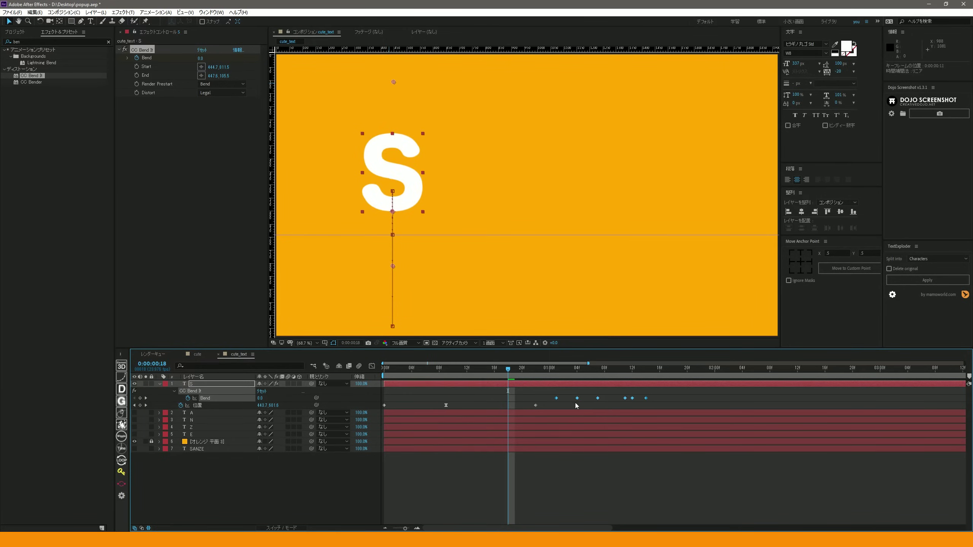
click(584, 368)
key(space)
click(589, 381)
drag(588, 381, 626, 385)
- Shift the last two Bend keyframes later and preview the slower wobble
key(j)
key(j)
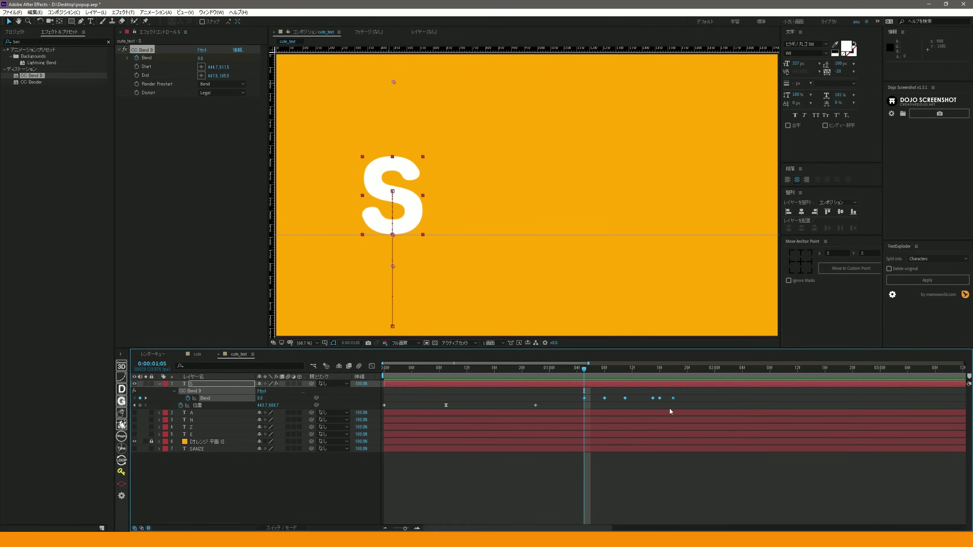
click(685, 403)
drag(679, 395, 606, 400)
key(Page_Up)
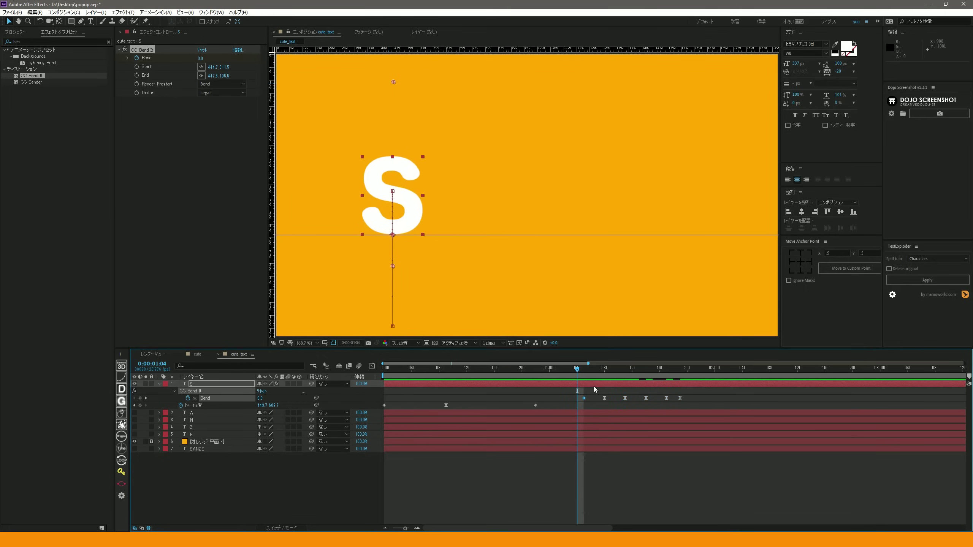
key(space)
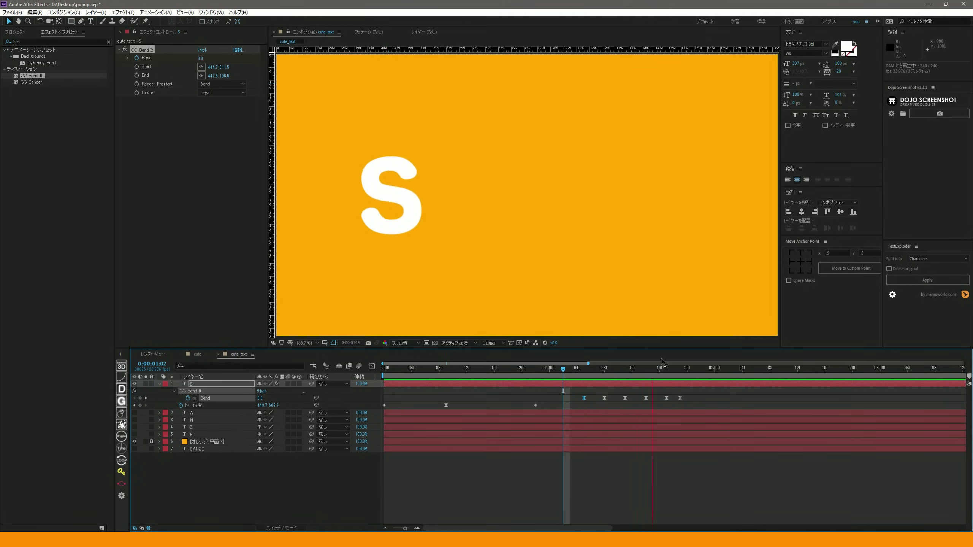
mouse_move(680, 398)
mouse_down()
mouse_move(715, 398)
mouse_move(688, 399)
mouse_up()
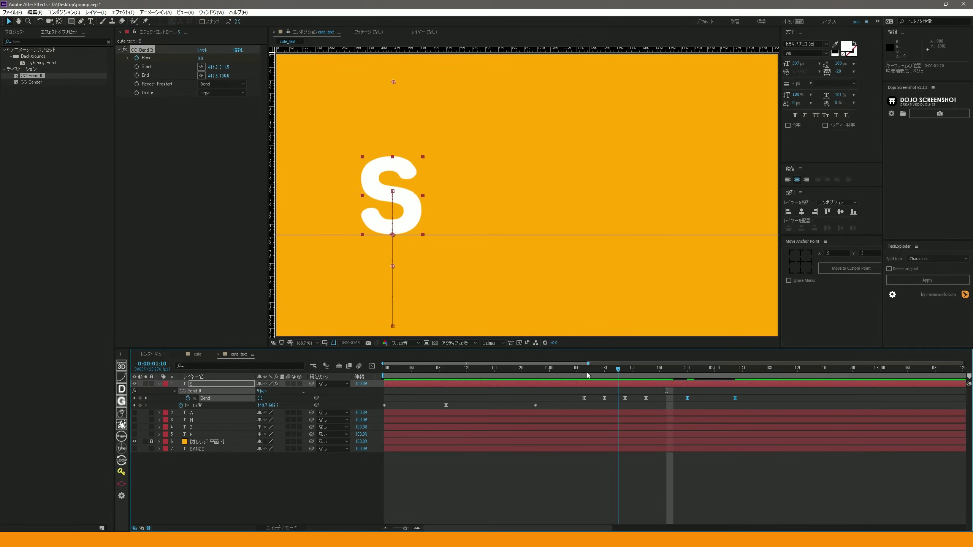
key(space)
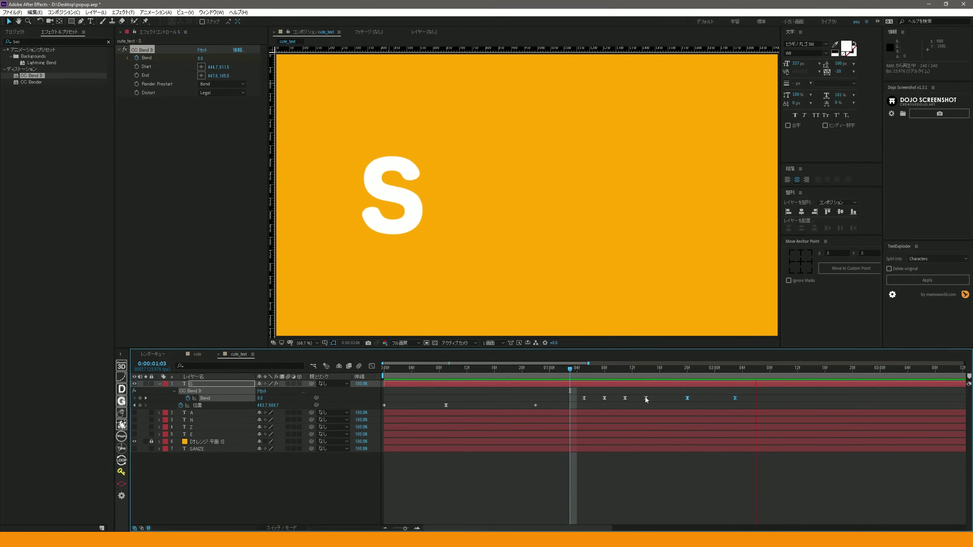
key(space)
- Push the last three Bend keyframes further right, preview, and return to 0:00
shift+click(646, 398)
drag(647, 398, 653, 399)
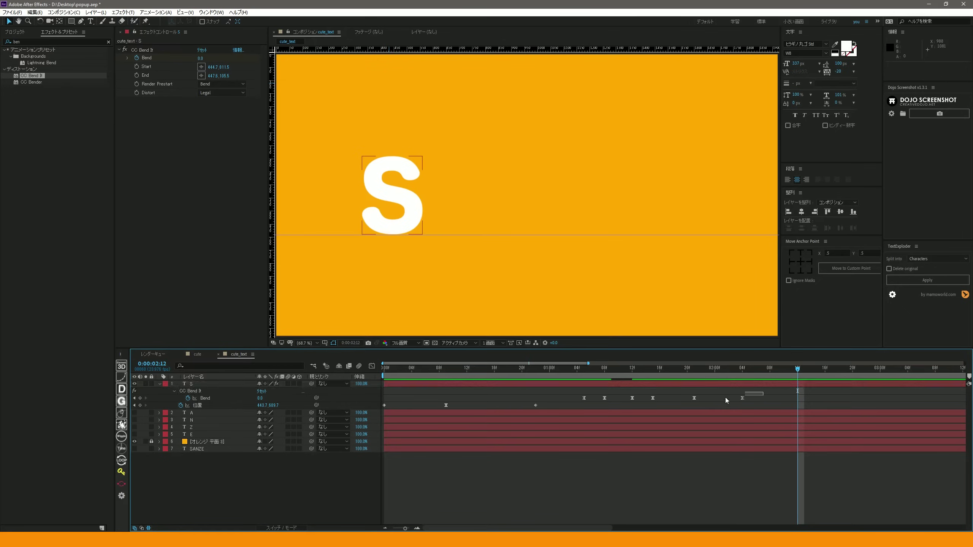
drag(654, 400, 668, 399)
key(j)
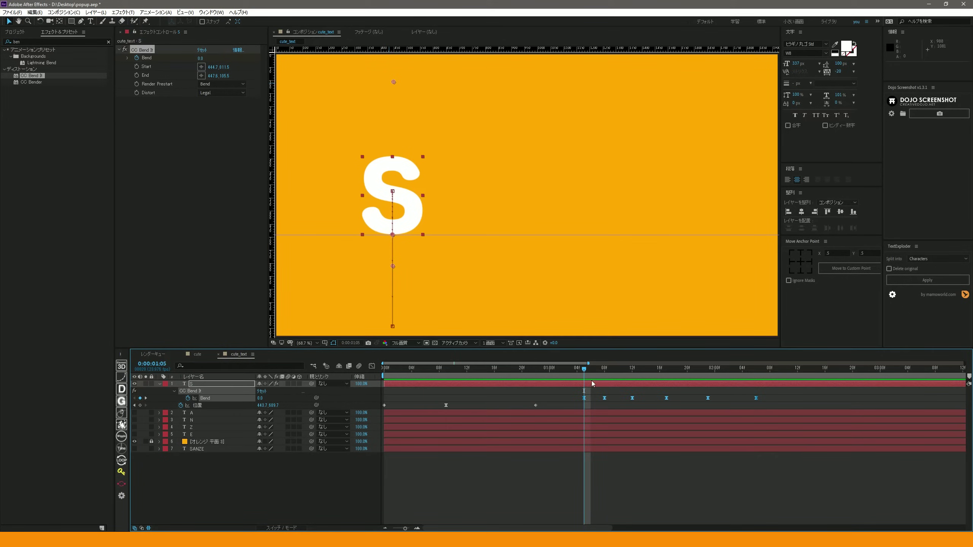
key(space)
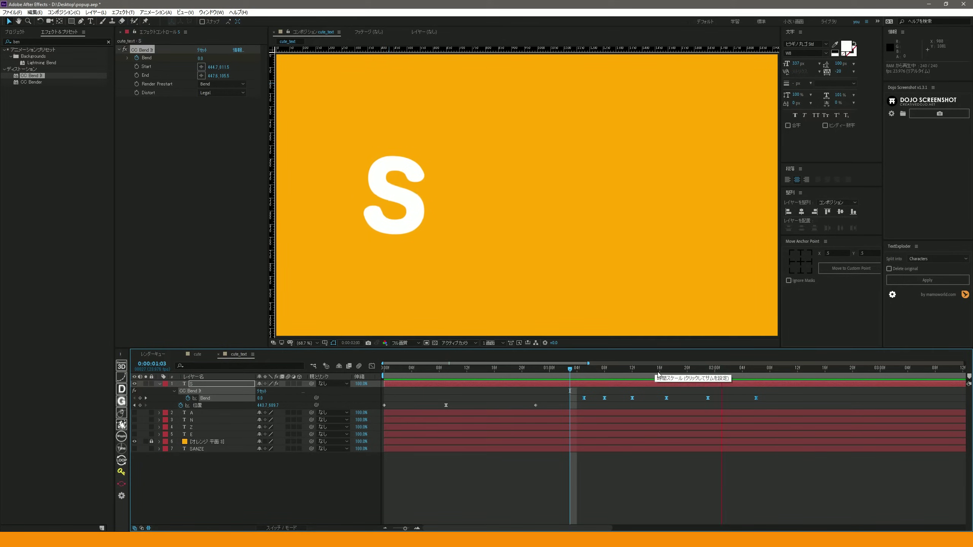
click(841, 368)
key(Home)
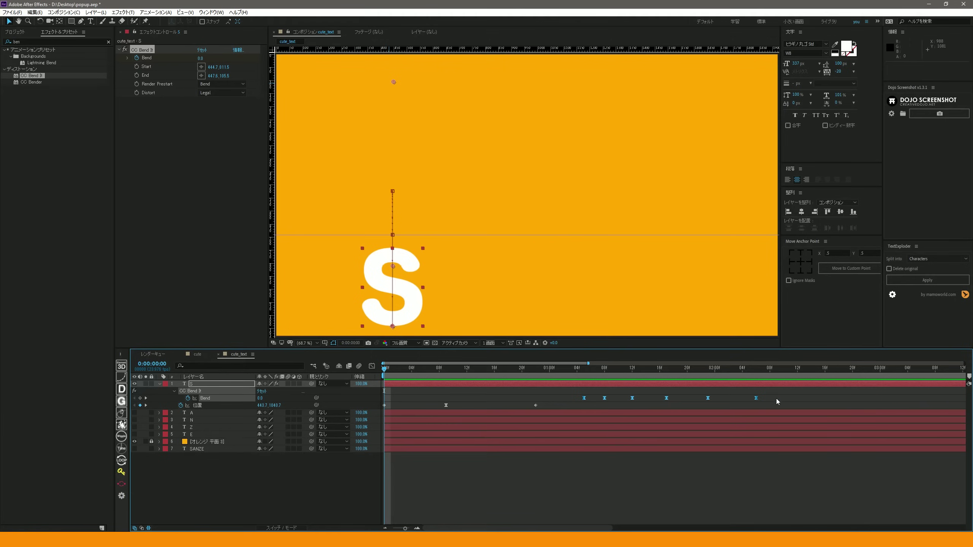
- Move all of the S's Bend keyframes back to frame 0 and preview the rise
mouse_move(787, 403)
mouse_down()
mouse_move(581, 390)
mouse_move(563, 398)
mouse_up()
drag(414, 397, 383, 404)
key(space)
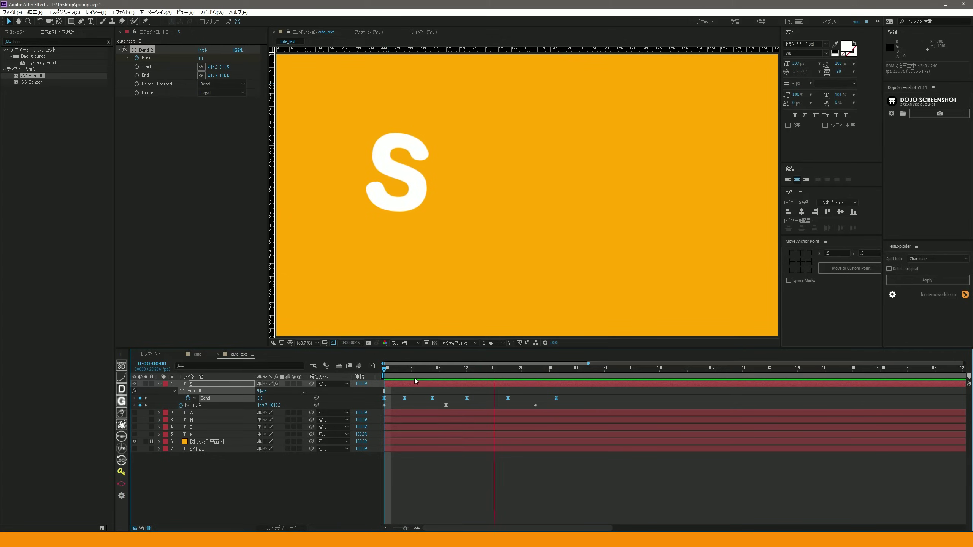
- Shift the S's Bend keyframes 4 frames later and preview the retimed wobble
drag(404, 398, 444, 388)
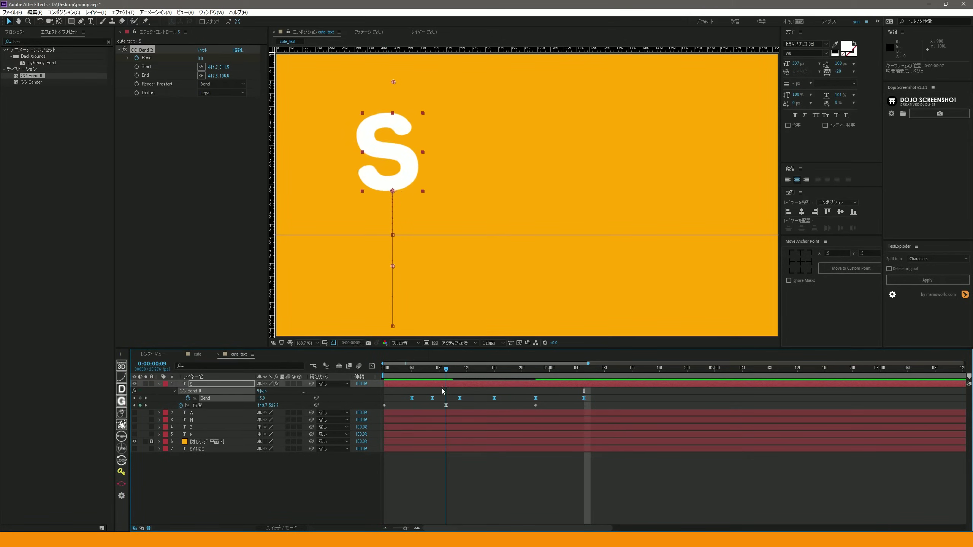
key(space)
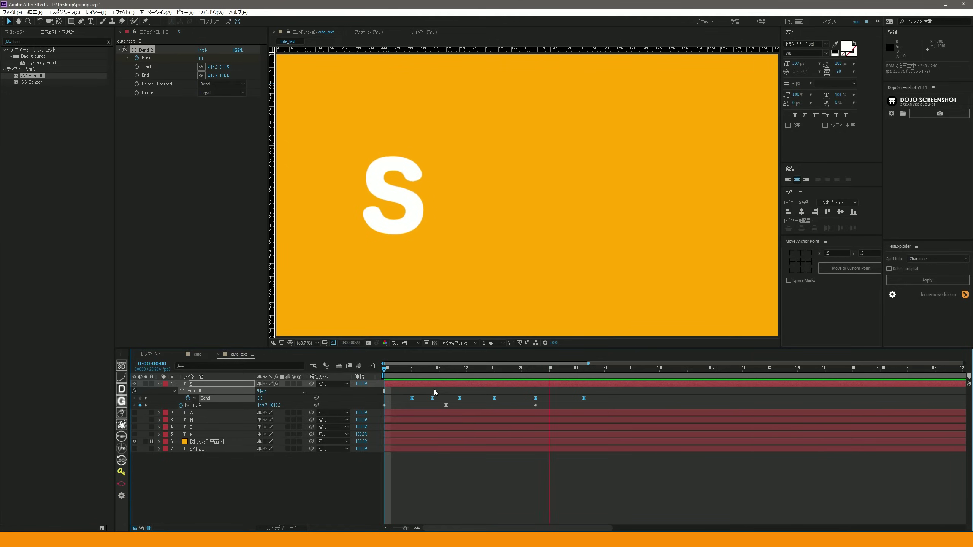
mouse_move(466, 372)
mouse_down()
mouse_move(477, 376)
mouse_move(452, 374)
mouse_up()
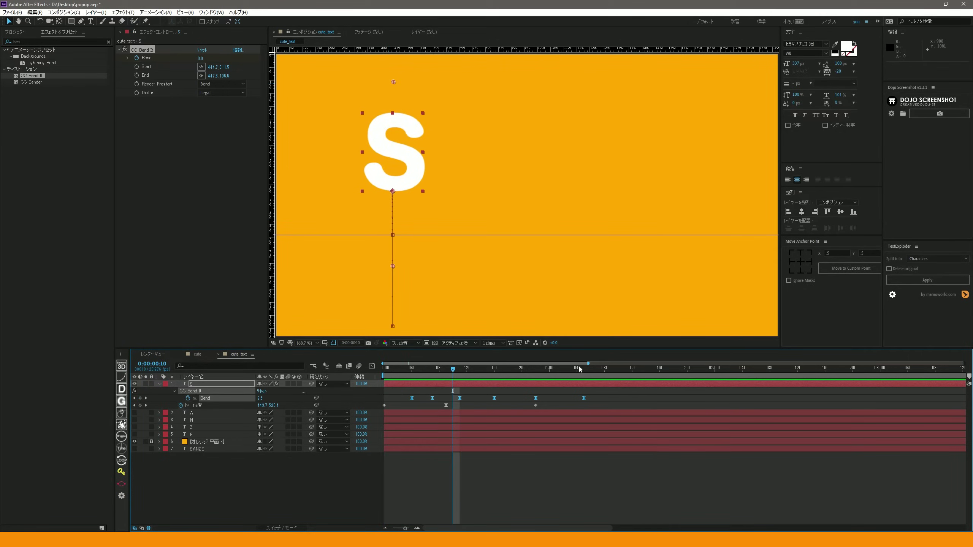
click(372, 368)
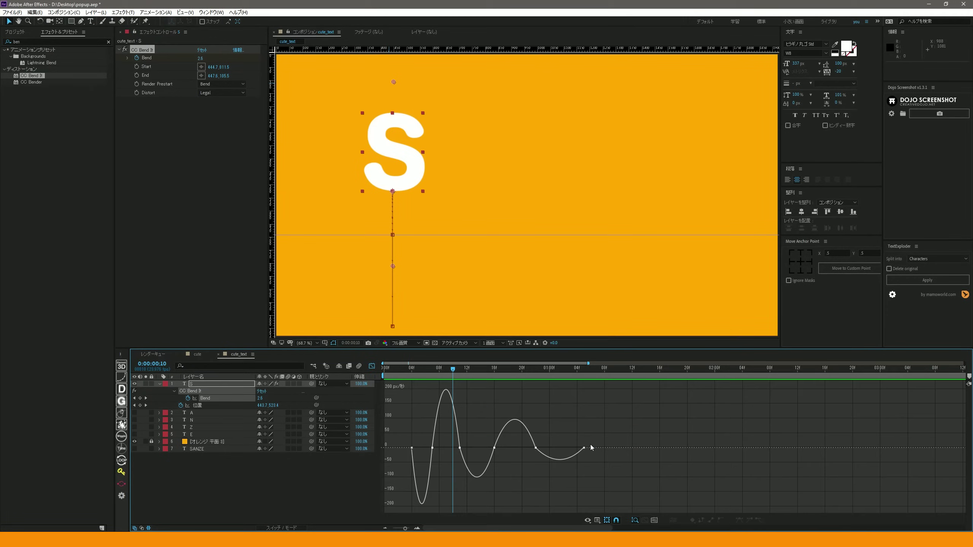
- Select every Bend keyframe on the S's curve, preview the wobble, and return to layer bar view
mouse_move(614, 440)
mouse_down()
mouse_move(380, 466)
mouse_move(451, 394)
mouse_up()
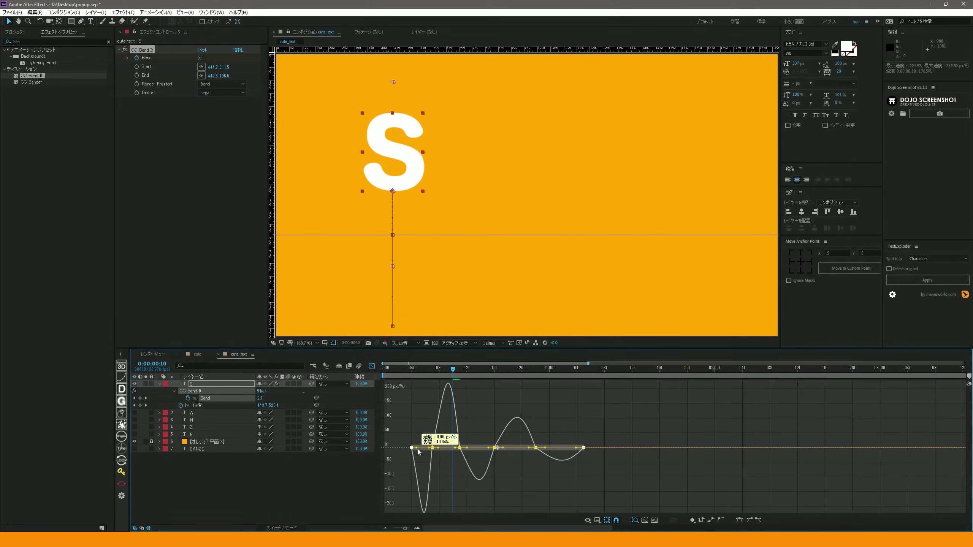
key(space)
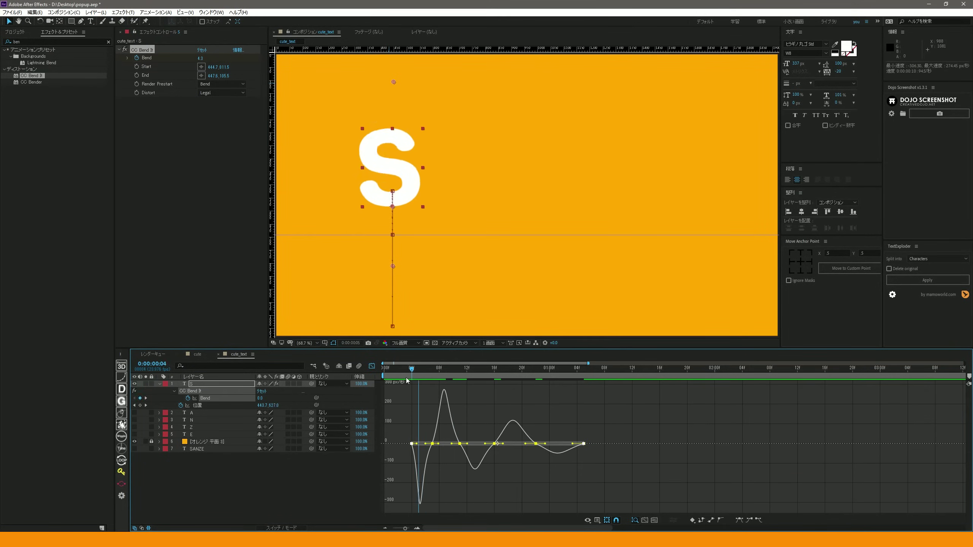
key(shift+F3)
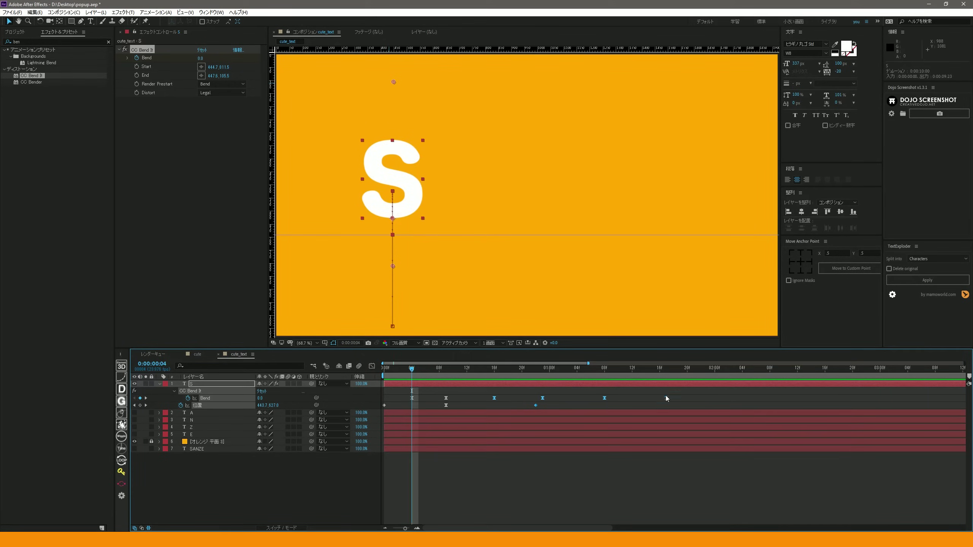
- Compress the S's Bend keyframes closer together and preview the faster wobble
drag(684, 390, 408, 401)
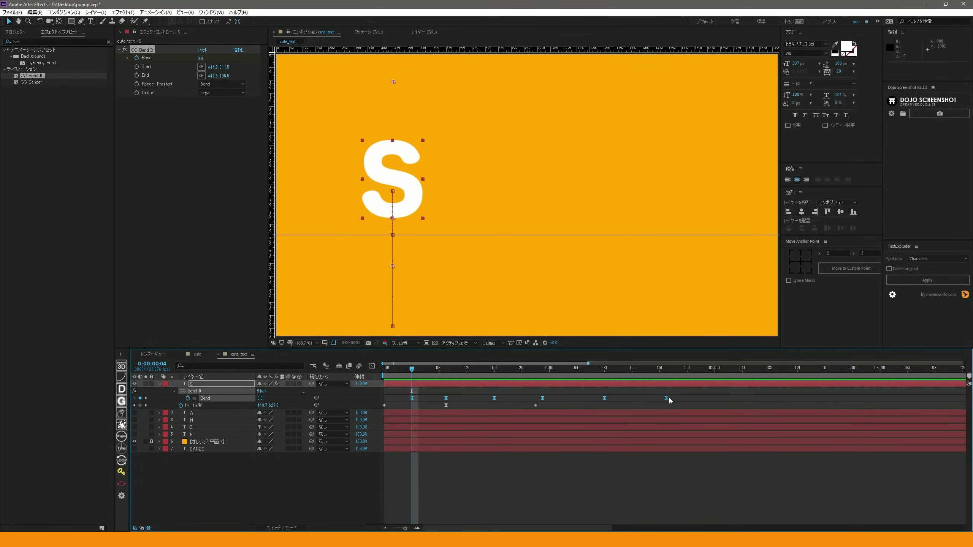
alt+drag(639, 398, 606, 395)
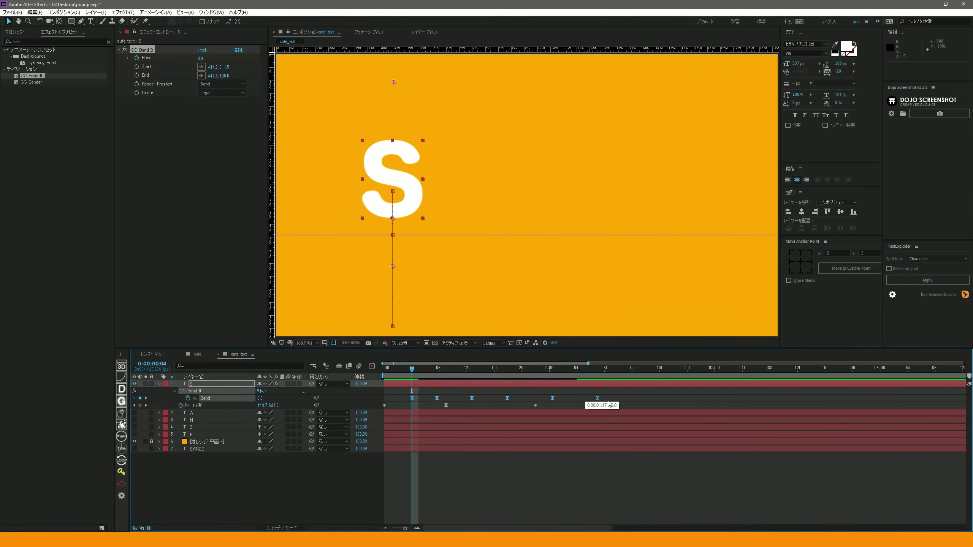
alt+drag(537, 406, 568, 411)
key(space)
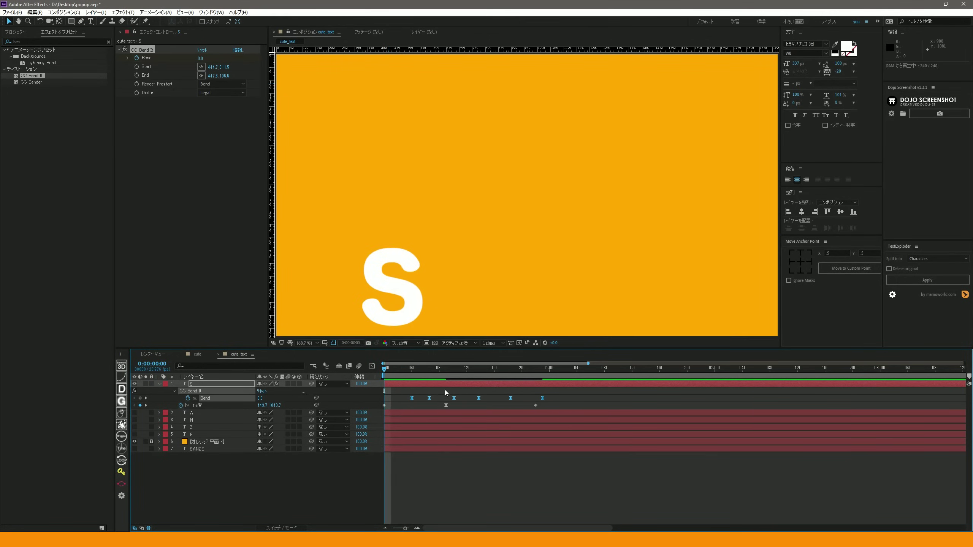
key(space)
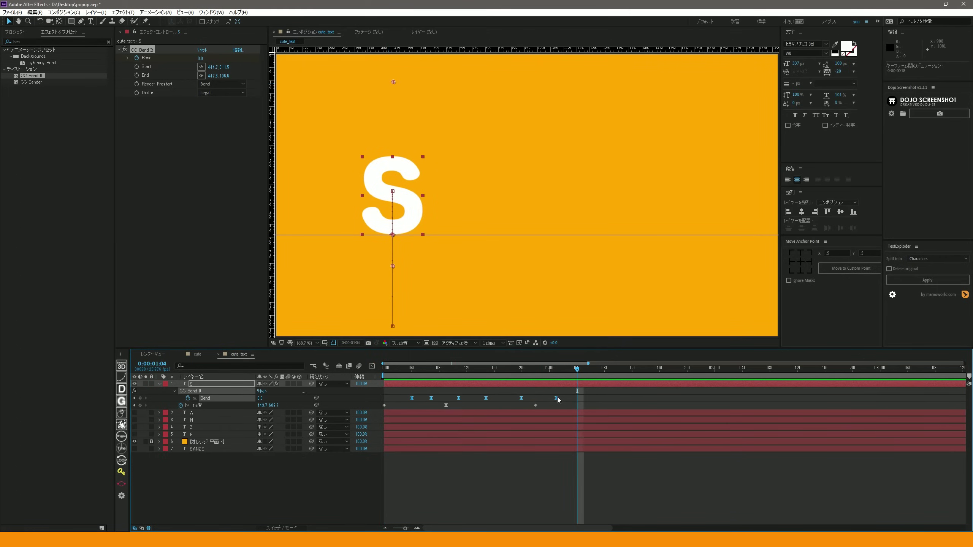
key(space)
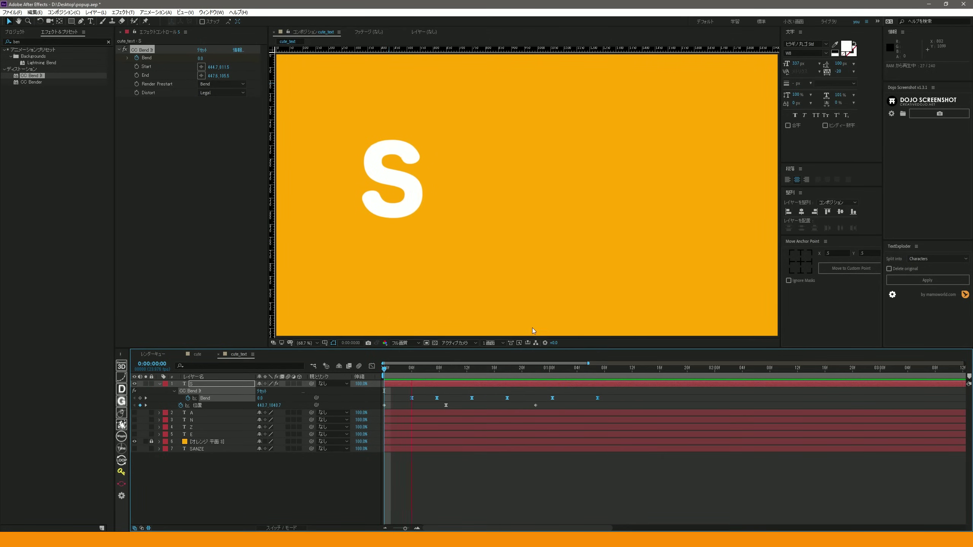
- Collapse the S layer's properties and select its CC Bend It effect
click(160, 384)
click(159, 384)
click(159, 384)
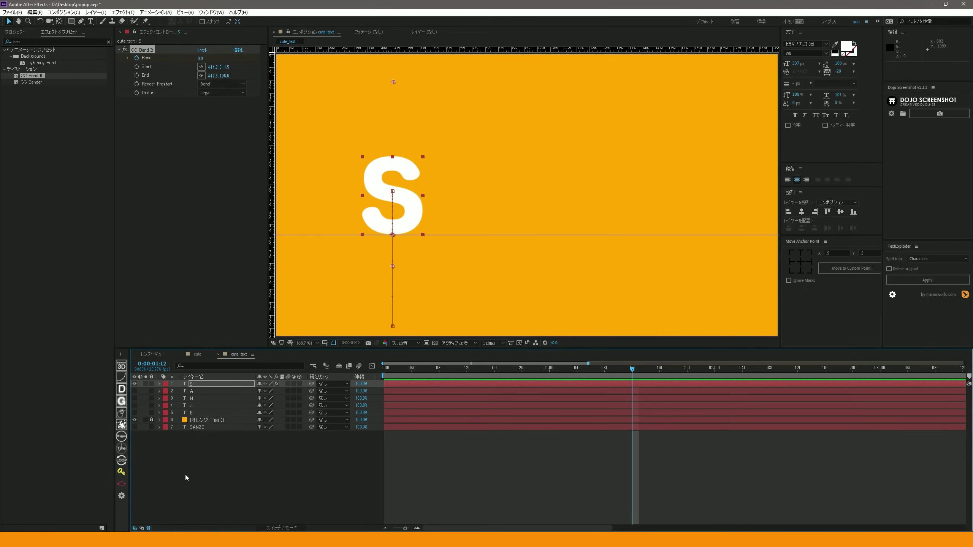
click(142, 50)
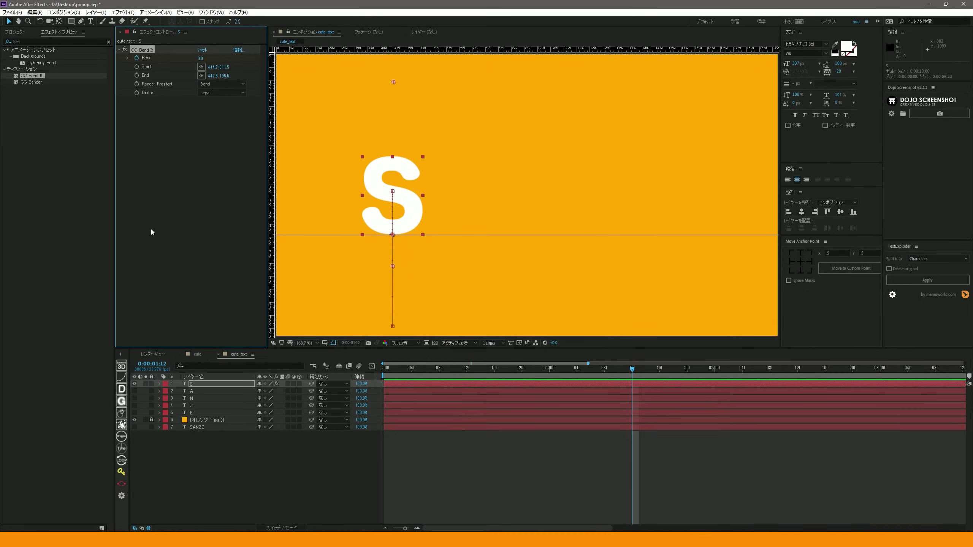
- Make the A, N, Z and E layers visible with CC Bend It applied, and preview all letters
mouse_move(404, 376)
mouse_down()
mouse_move(110, 390)
mouse_move(134, 413)
mouse_up()
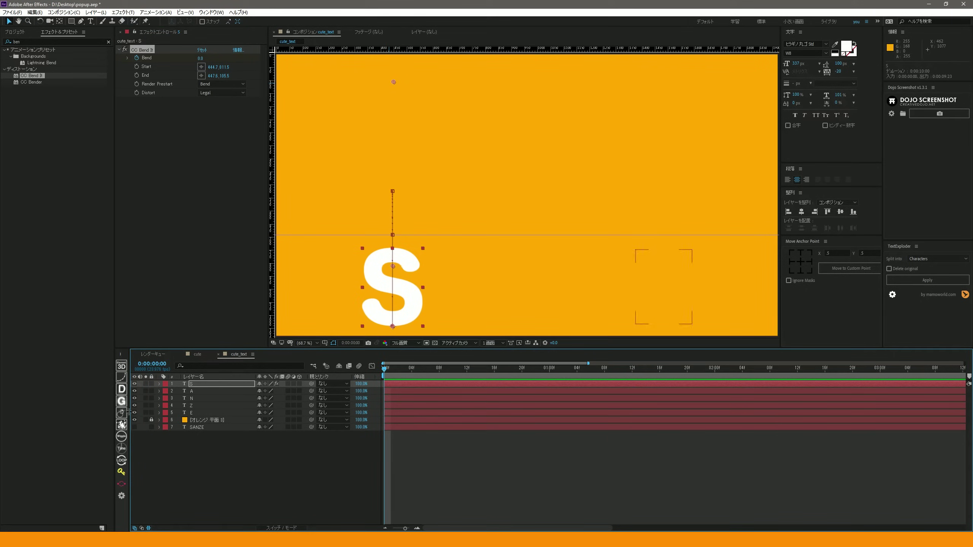
click(203, 390)
shift+click(202, 413)
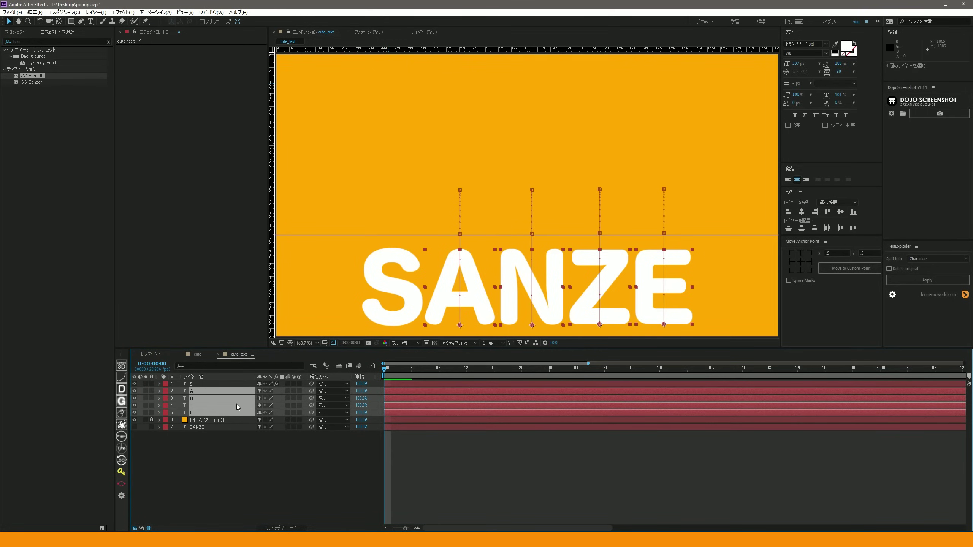
drag(238, 407, 237, 407)
key(space)
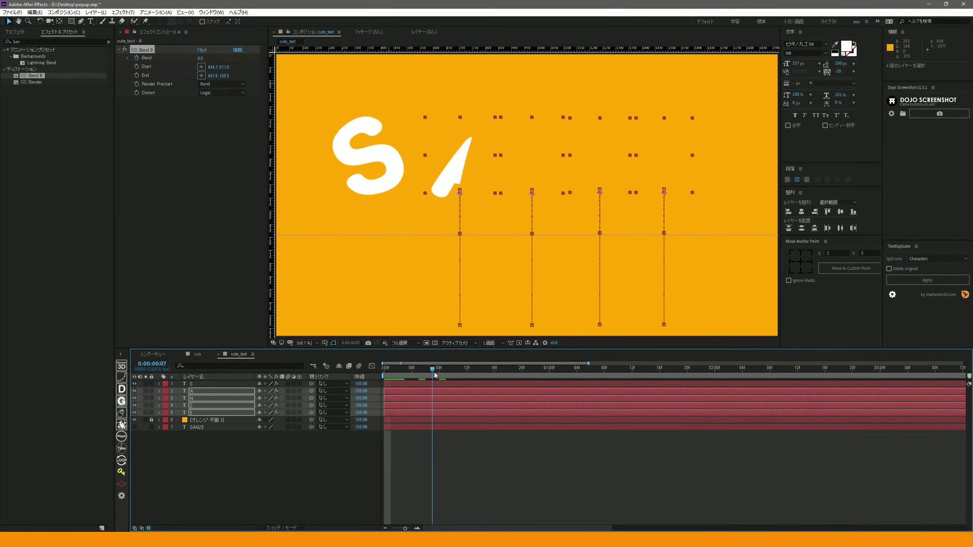
- Move the Bend It start and end points onto the letters A and N
click(454, 253)
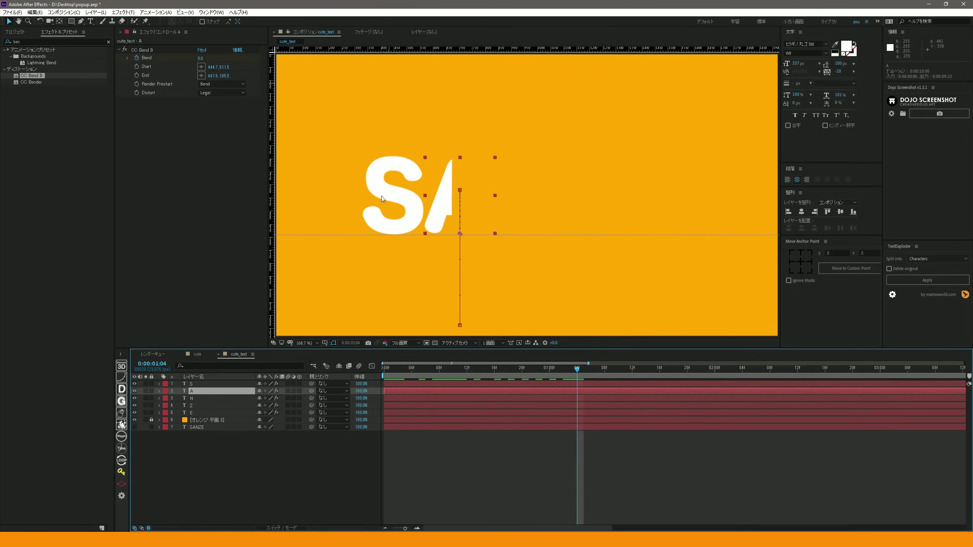
click(148, 97)
click(327, 123)
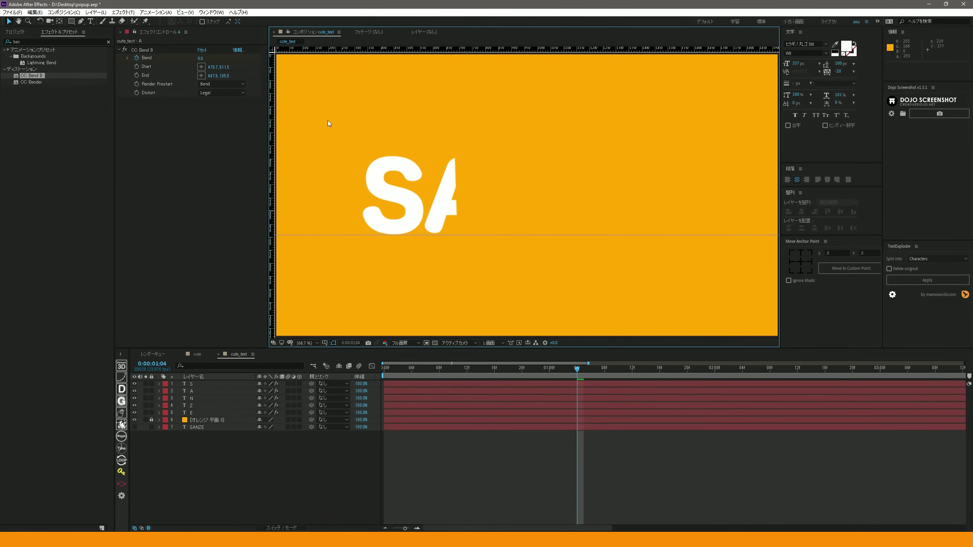
drag(152, 50, 466, 195)
drag(399, 267, 459, 273)
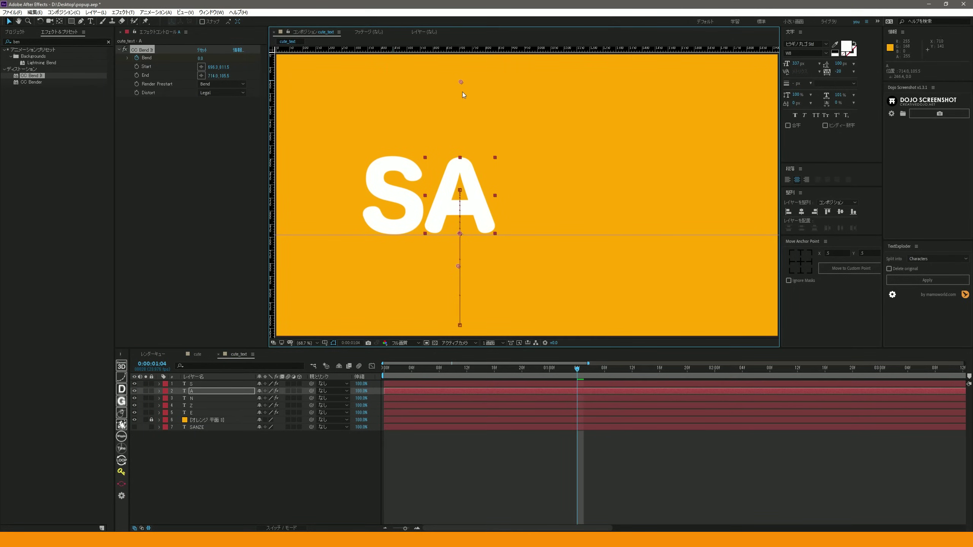
click(194, 398)
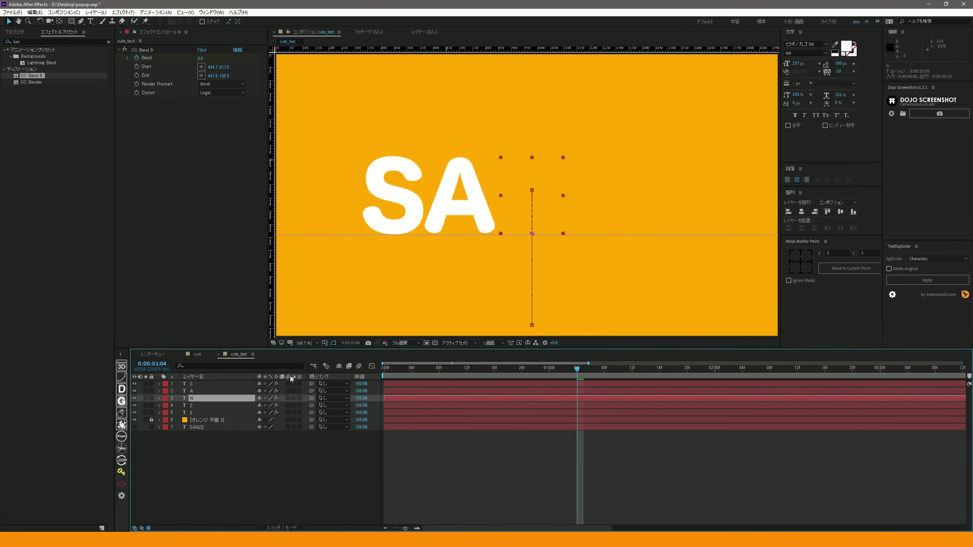
drag(155, 49, 321, 259)
drag(393, 266, 531, 266)
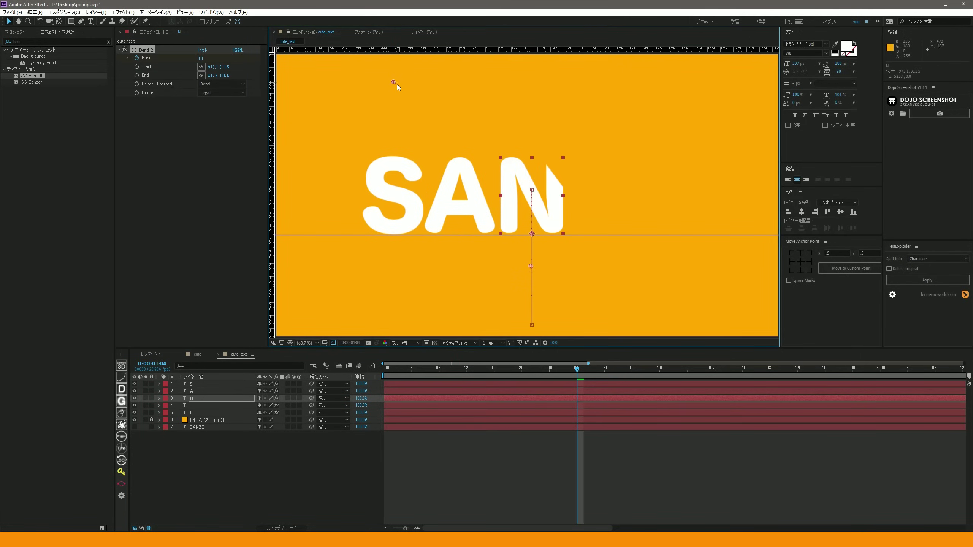
drag(394, 82, 530, 85)
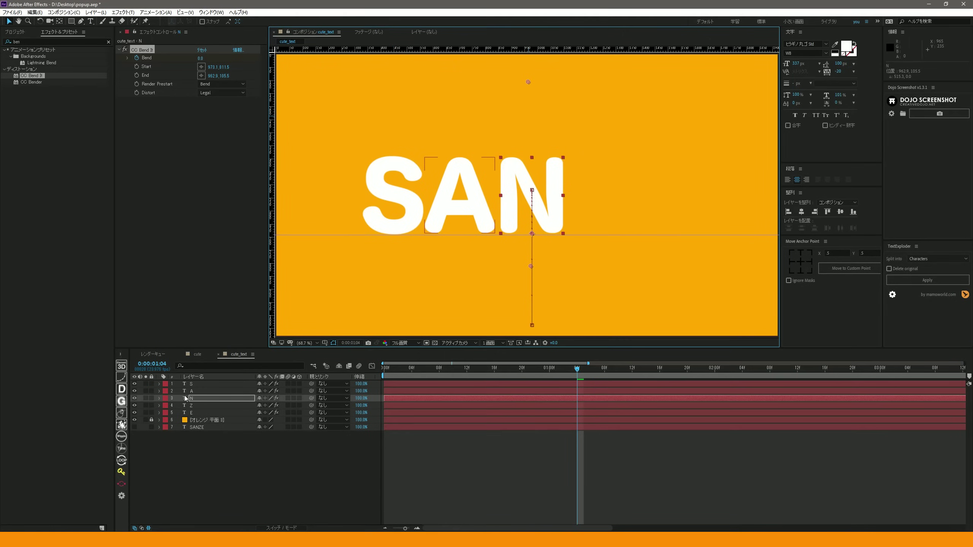
- Align the Bend It start and end points onto the letters Z and E
click(213, 405)
click(144, 50)
drag(393, 266, 600, 266)
drag(393, 82, 596, 83)
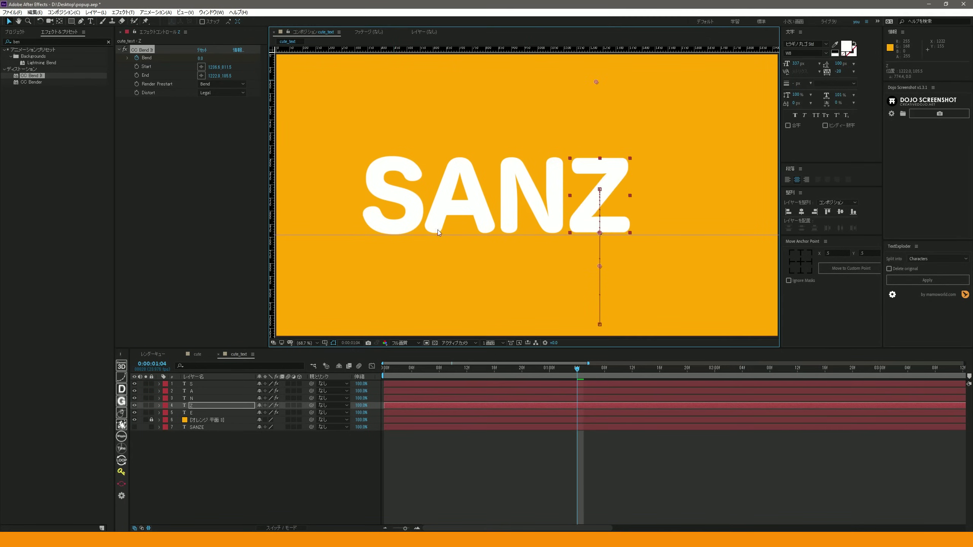
click(189, 412)
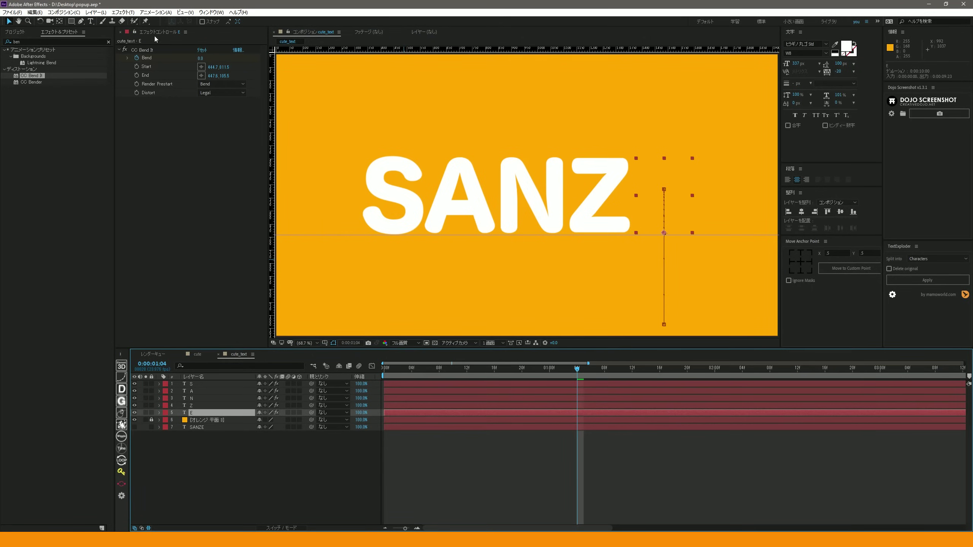
drag(145, 50, 446, 187)
drag(393, 267, 662, 265)
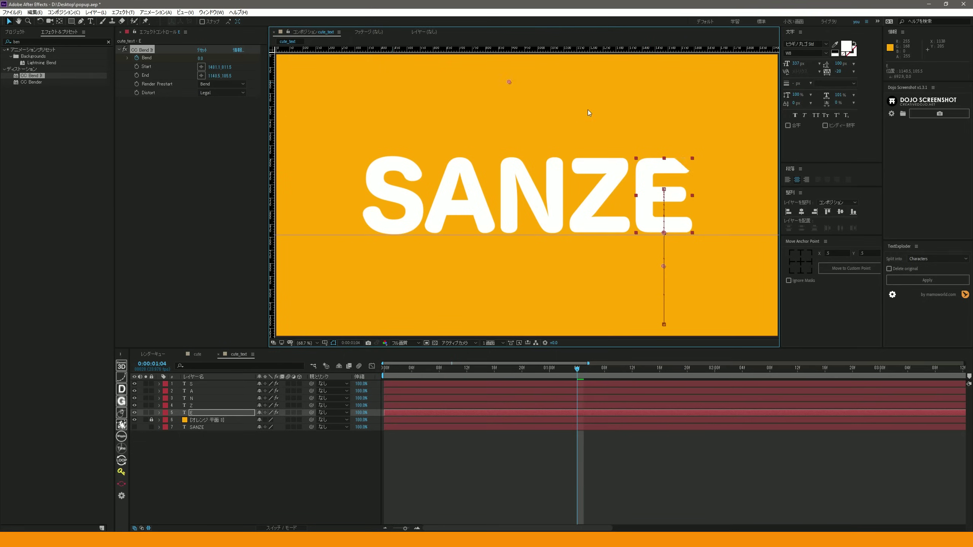
drag(664, 125, 663, 124)
- Select the Bend keyframes of N, Z, E and A and nudge them slightly later
key(Home)
key(space)
key(u)
drag(624, 439, 376, 435)
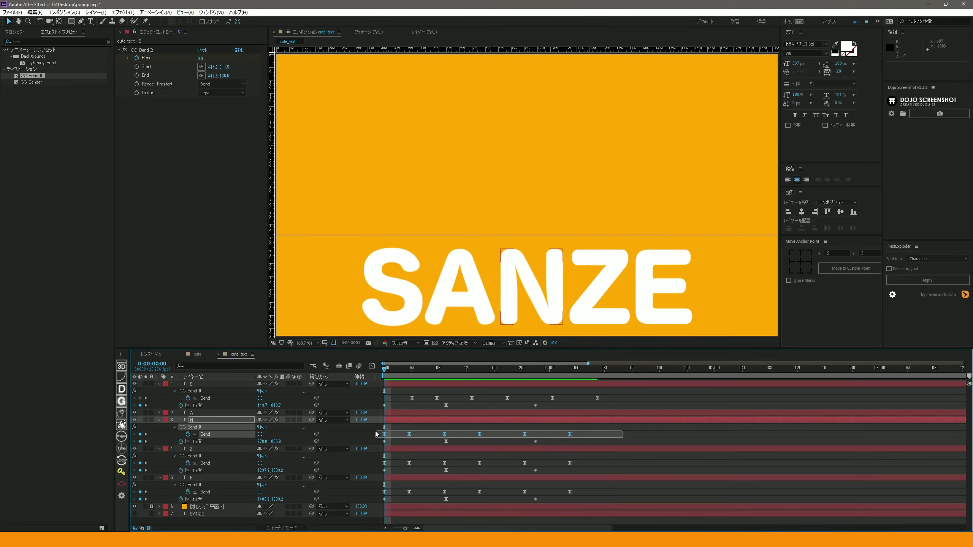
drag(586, 469, 377, 458)
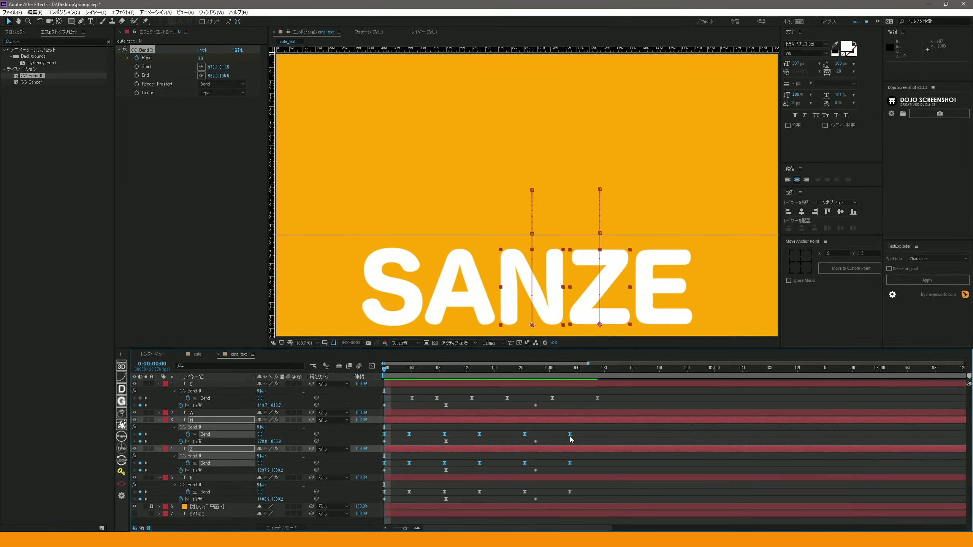
drag(578, 494, 377, 496)
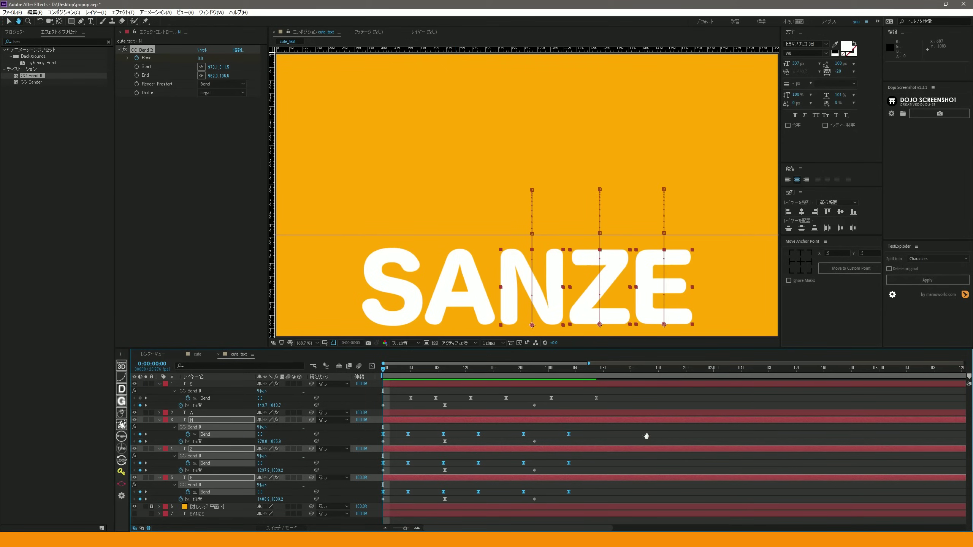
shift+click(410, 412)
key(u)
drag(409, 413, 415, 378)
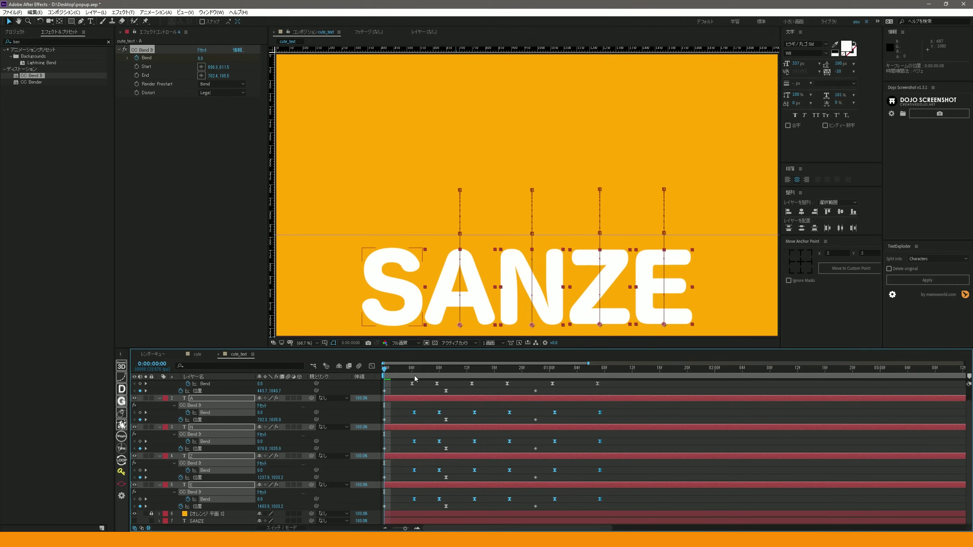
drag(416, 413, 413, 415)
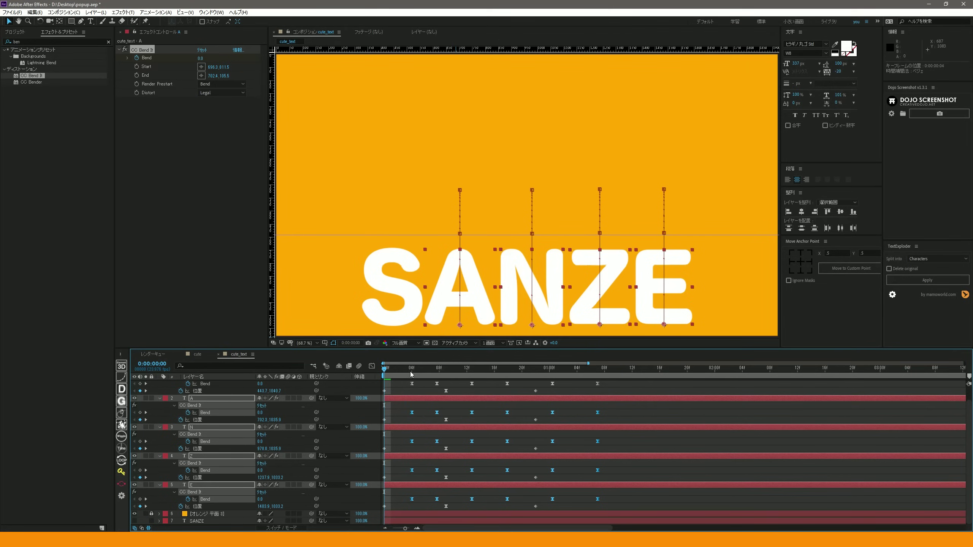
- Preview the letters' bounce, collapse all layers' properties, and play the animation again
key(space)
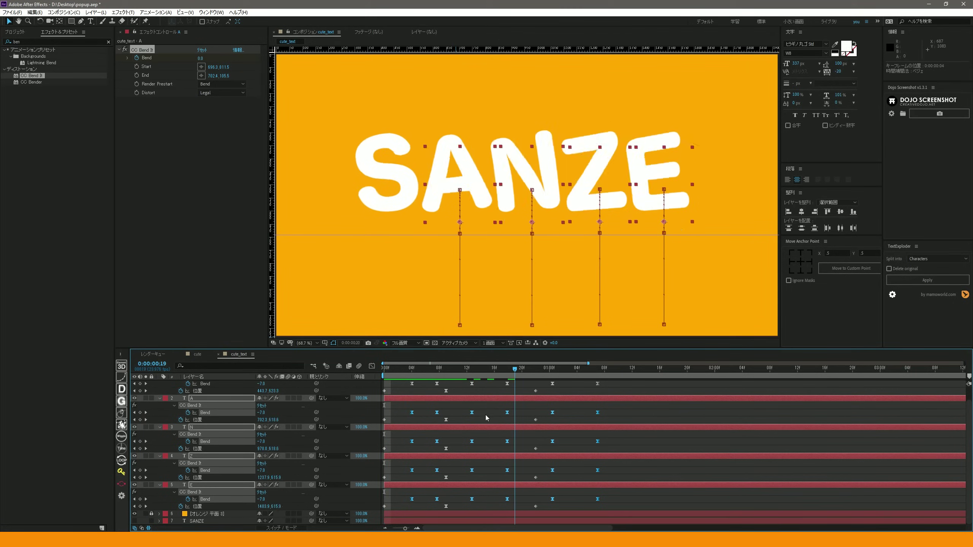
key(space)
key(ctrl+a)
key(u)
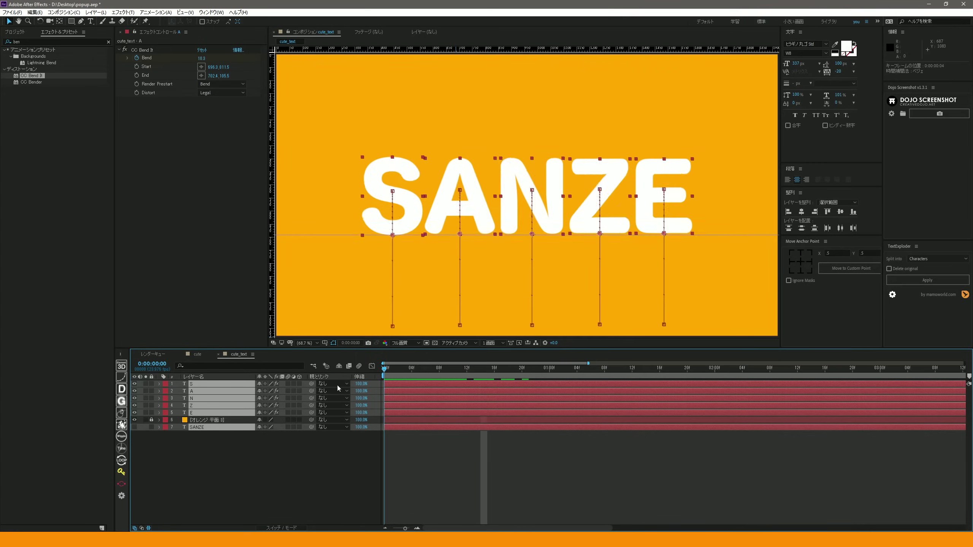
click(345, 451)
key(space)
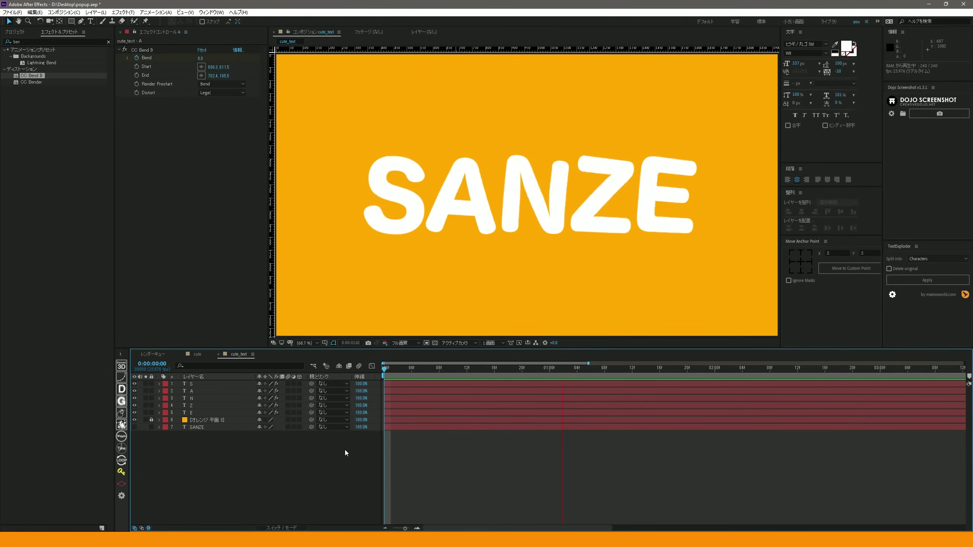
click(404, 371)
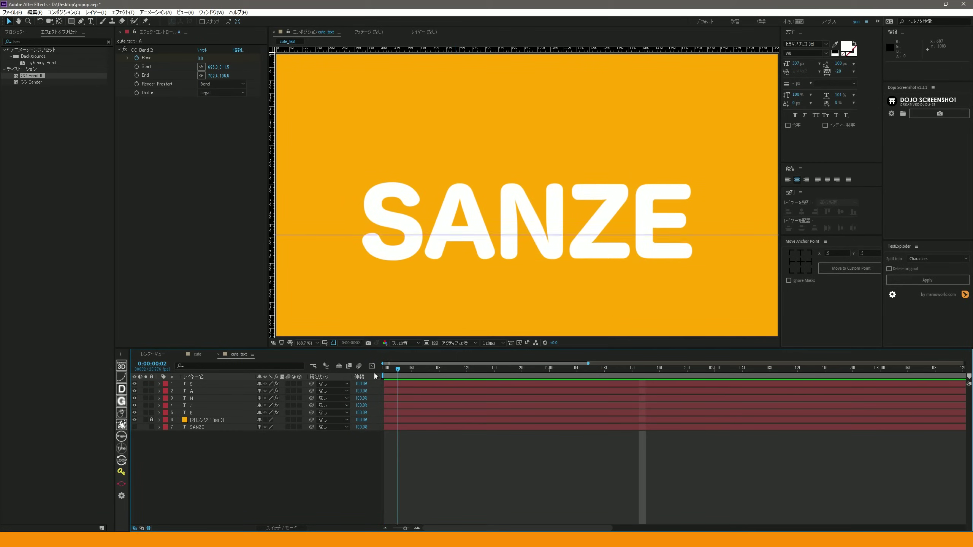
- Delay the A and N layers by a frame each, preview the cascade, and select all five letter layers
drag(394, 372, 398, 371)
click(195, 391)
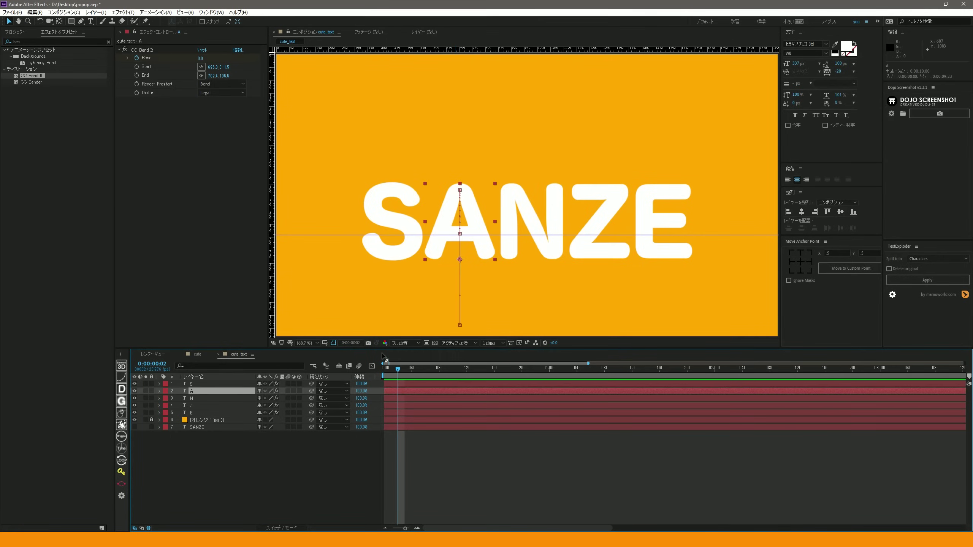
drag(393, 392, 408, 399)
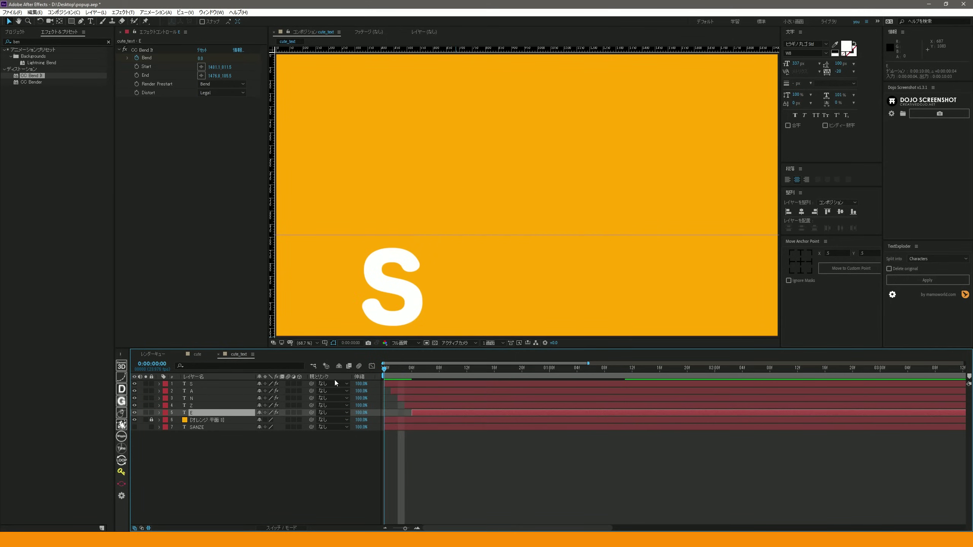
key(space)
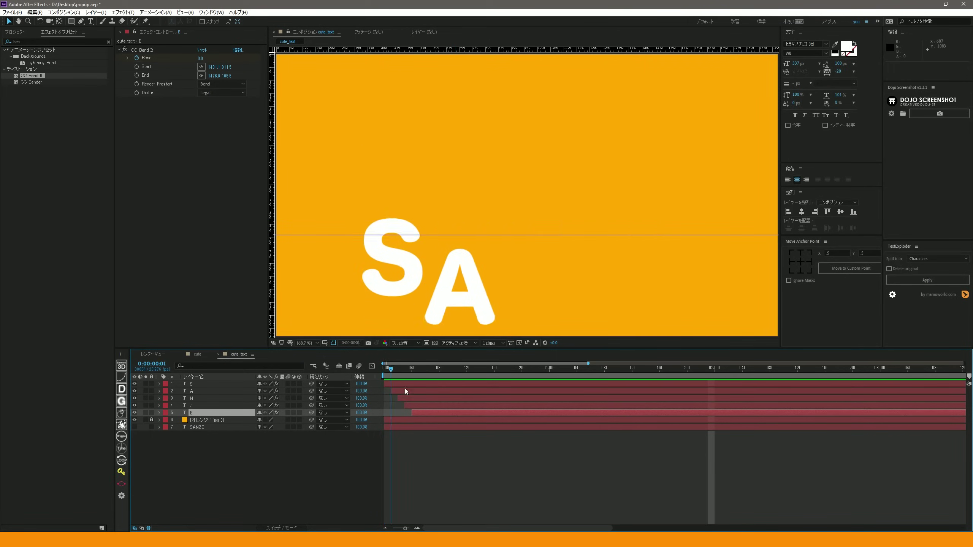
key(space)
key(space)
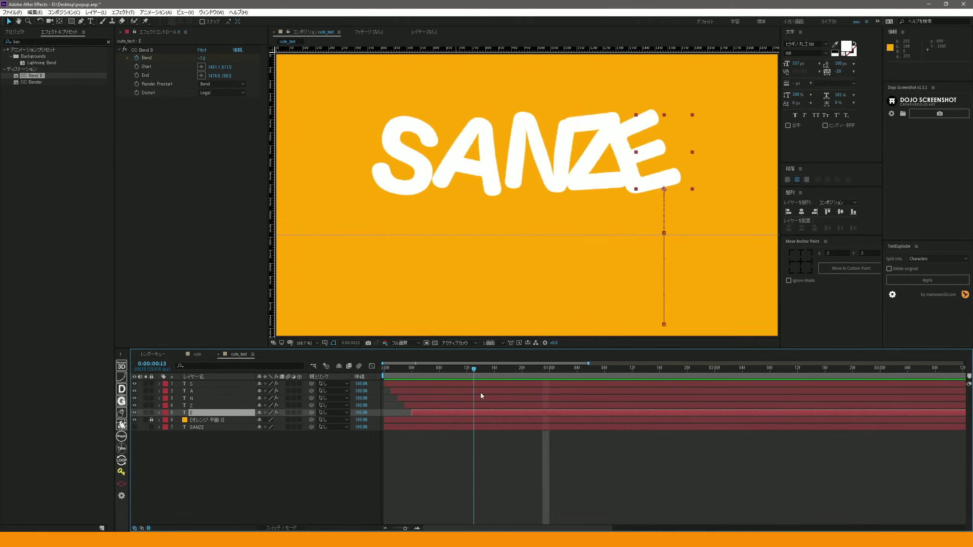
key(space)
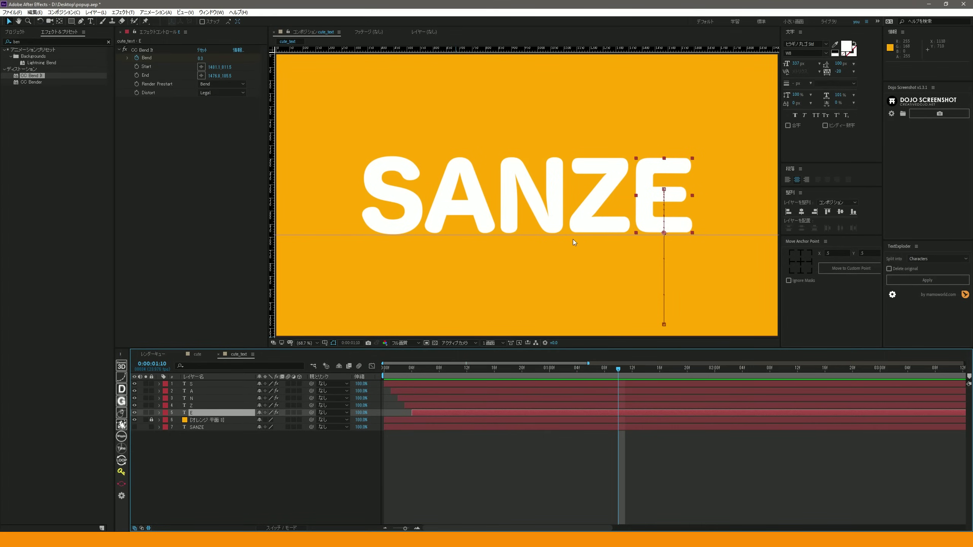
click(195, 384)
shift+click(195, 412)
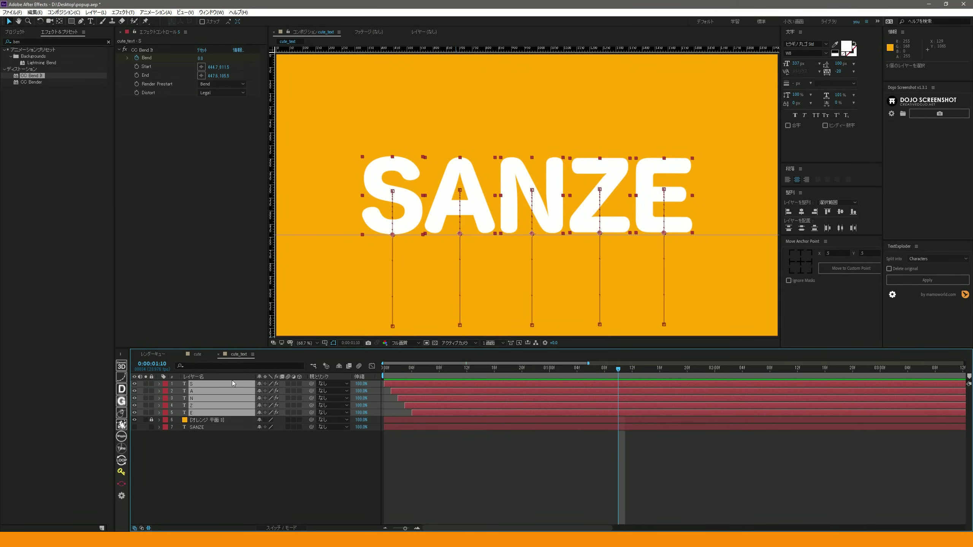
- Add a null parent for the letters, nudge it left, then delete the null
key(ctrl+alt+shift+y)
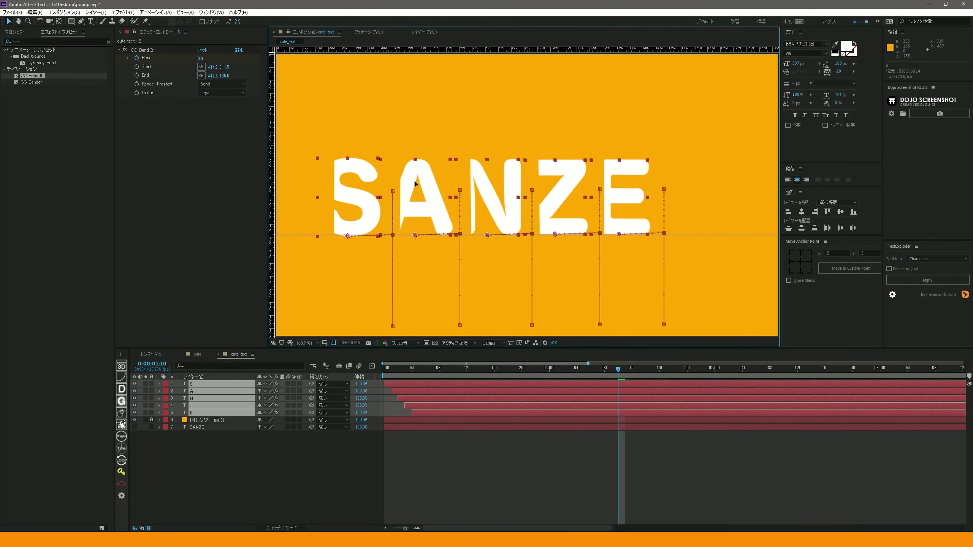
mouse_move(279, 391)
mouse_down()
mouse_move(250, 398)
mouse_move(291, 409)
mouse_move(250, 500)
mouse_up()
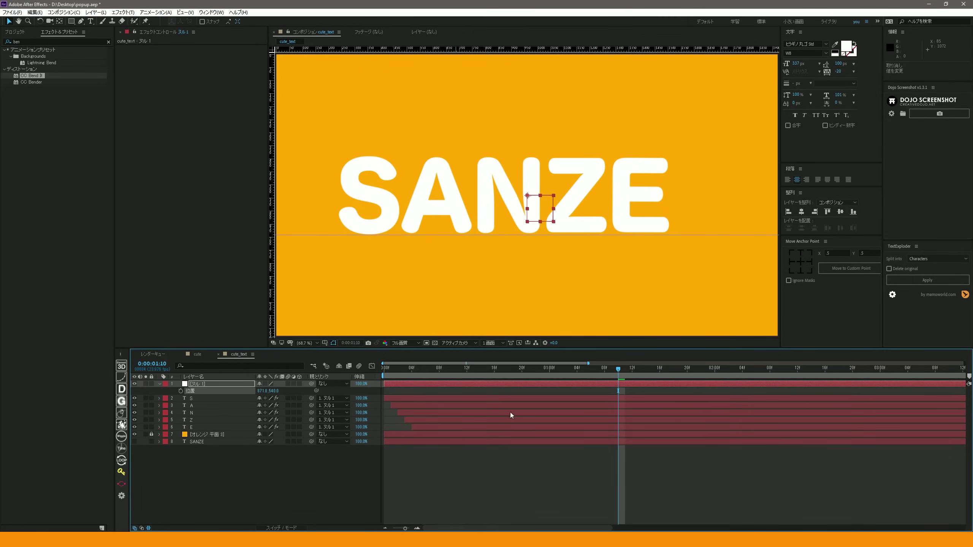
click(218, 383)
key(Delete)
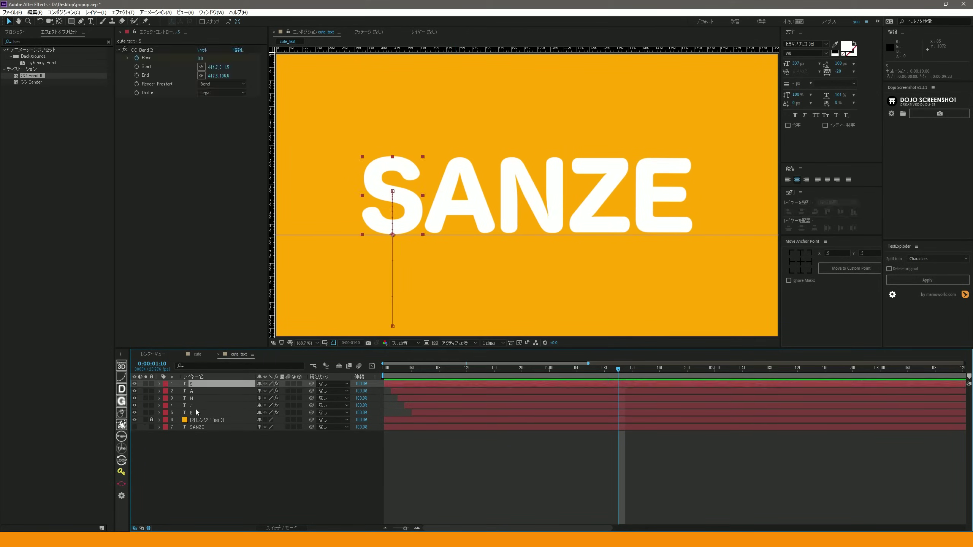
- Select letter layers S through E and open the Pre-compose settings
shift+click(247, 405)
shift+click(206, 413)
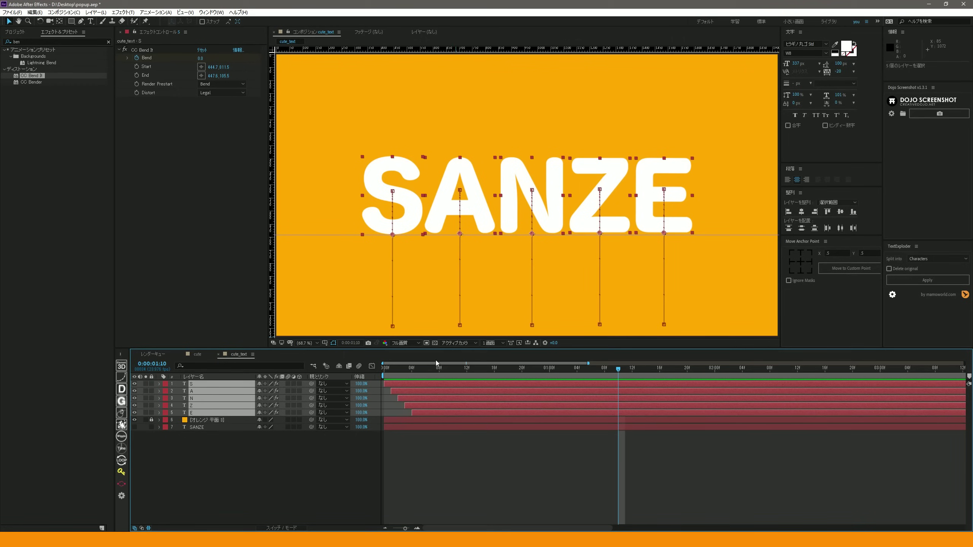
key(ctrl+shift+c)
text(T_SANZE_anime)
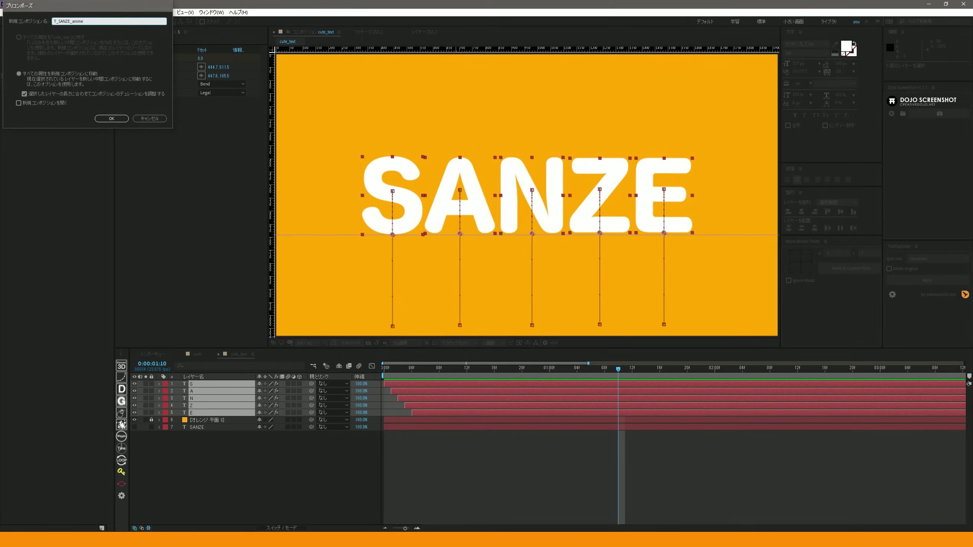
- Pre-compose the letters into T_SANZE_anime, try repositioning it, undo, and scrub the animation
key(Return)
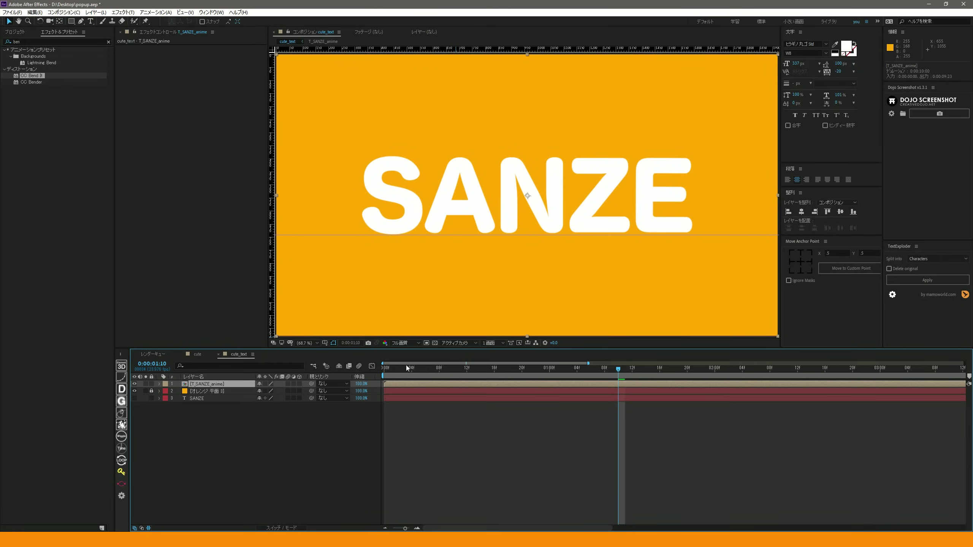
drag(410, 368, 604, 401)
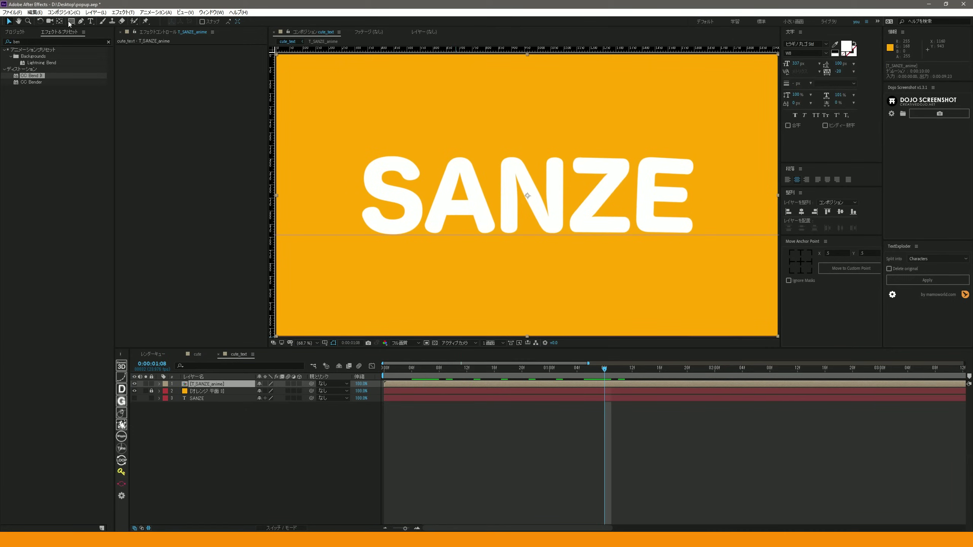
drag(508, 192, 522, 166)
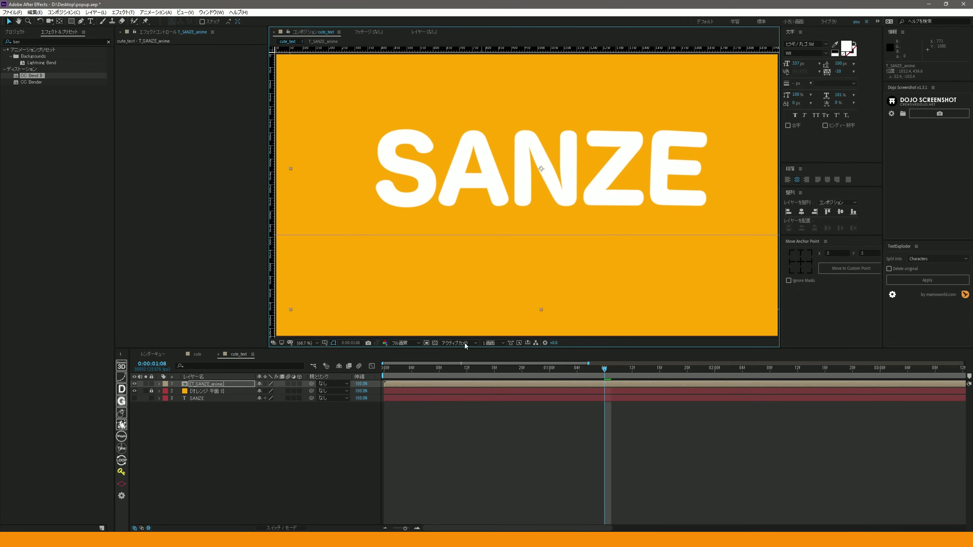
drag(402, 368, 610, 410)
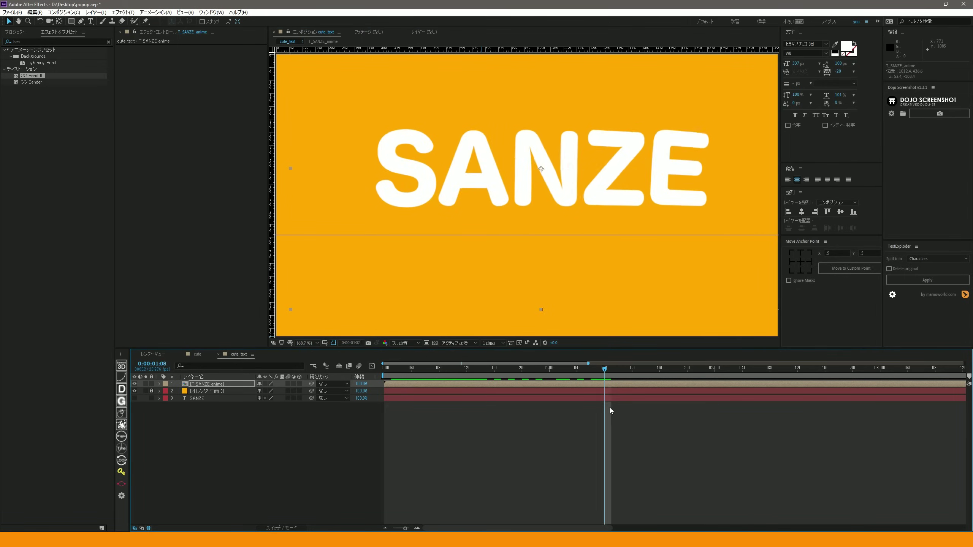
key(ctrl+z)
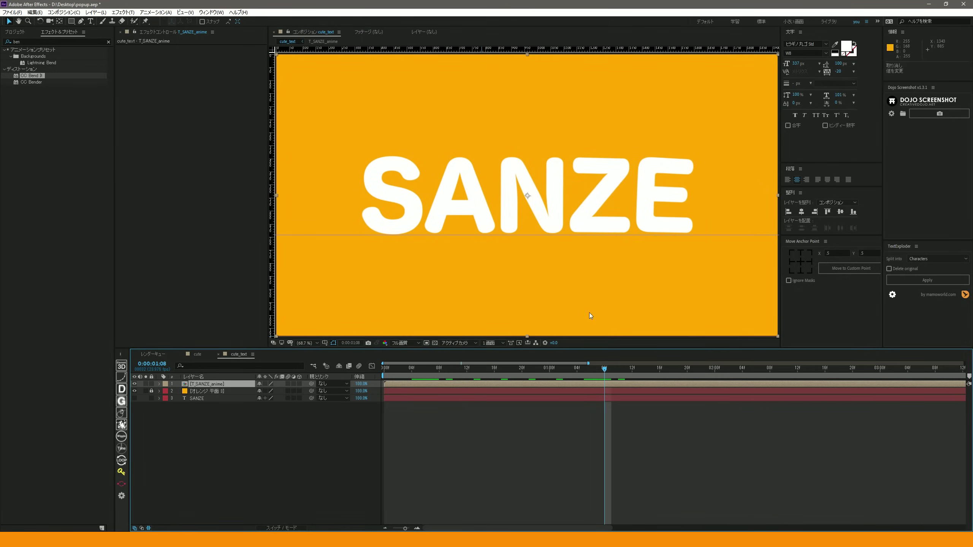
drag(402, 372, 660, 374)
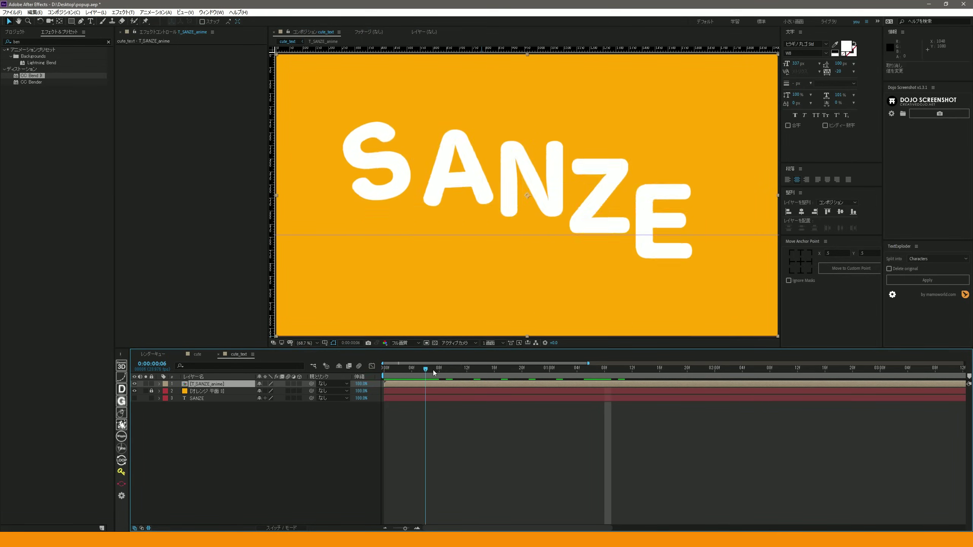
click(238, 456)
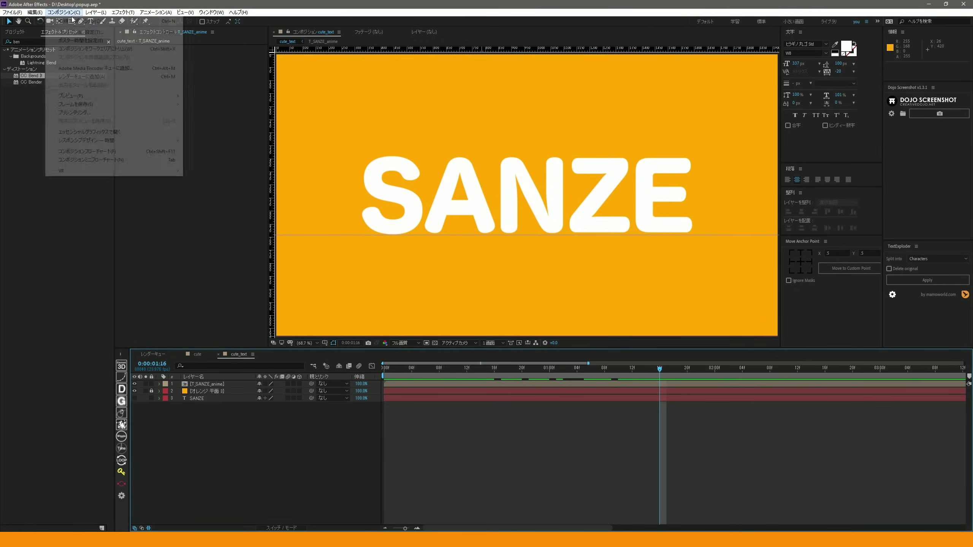
- Draw a rectangle mask on T_SANZE_anime down to the guide line, then open the precomp
click(211, 12)
click(258, 82)
key(q)
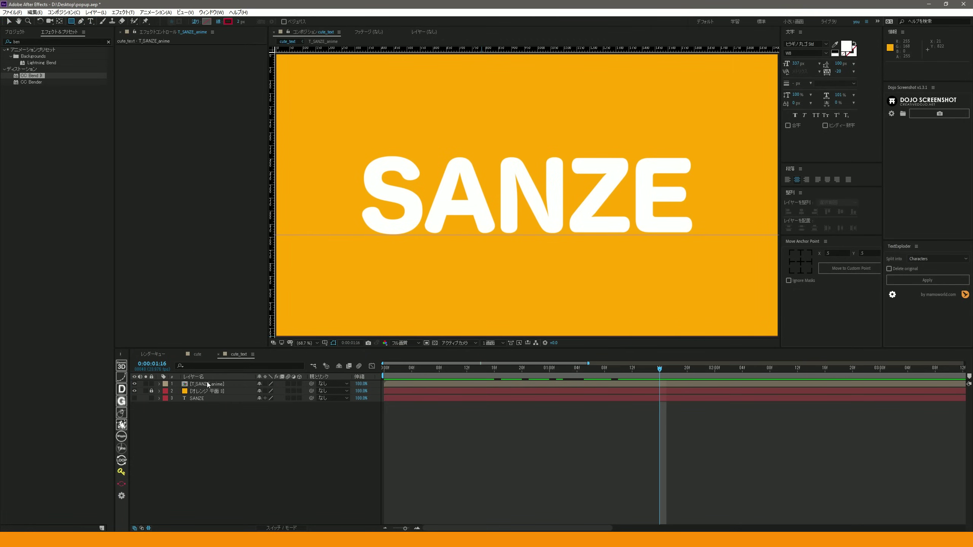
click(207, 383)
mouse_move(305, 66)
mouse_down()
mouse_move(680, 241)
mouse_move(707, 234)
mouse_up()
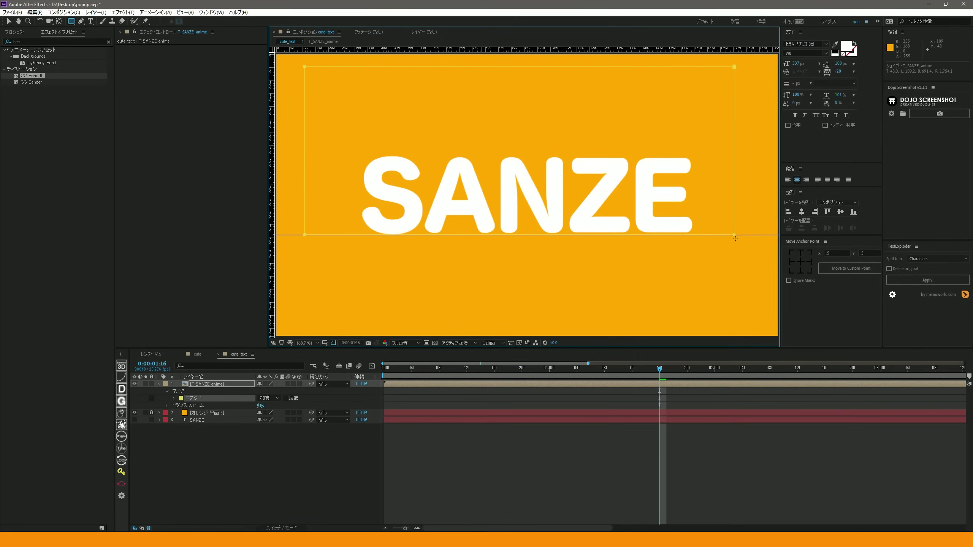
drag(403, 376, 427, 380)
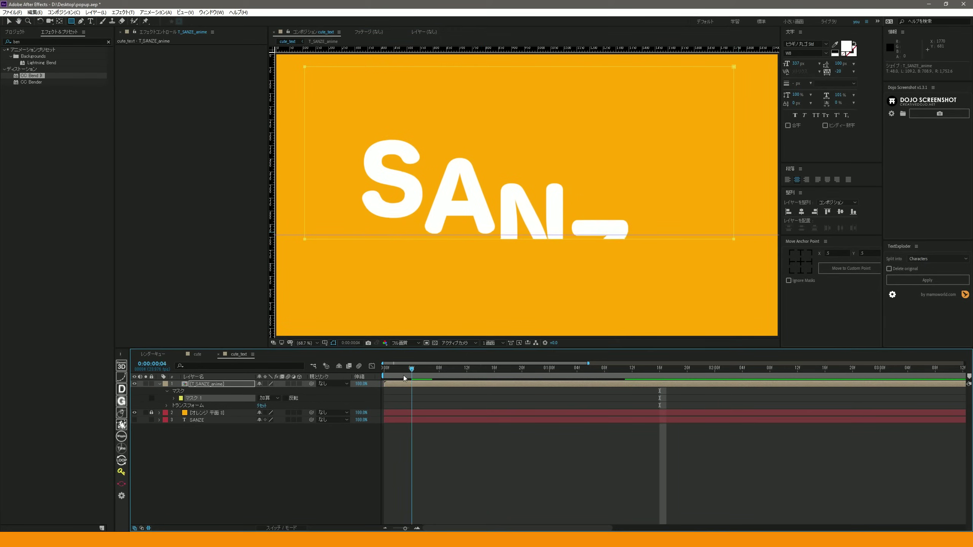
double_click(428, 381)
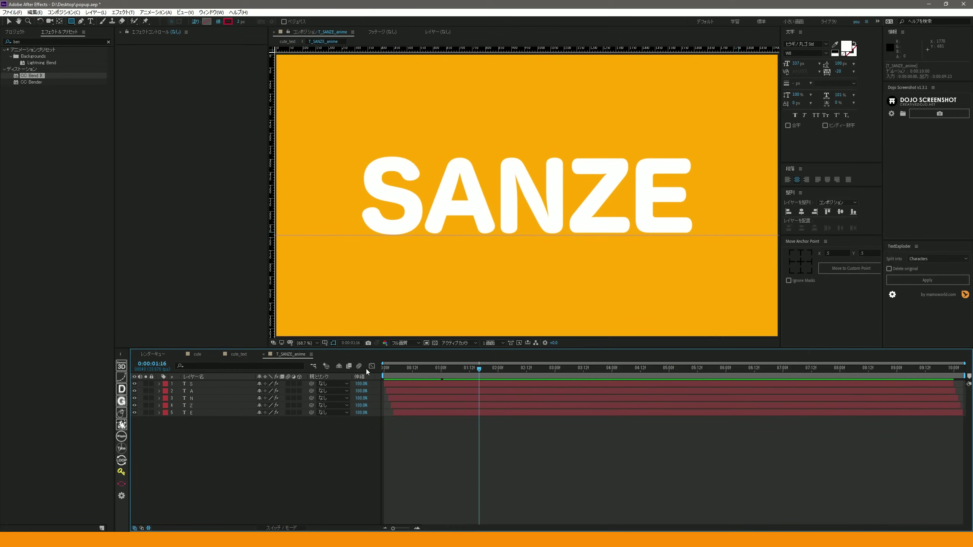
- Create a new white (FFFFFF) solid named mask in the precomp
click(500, 368)
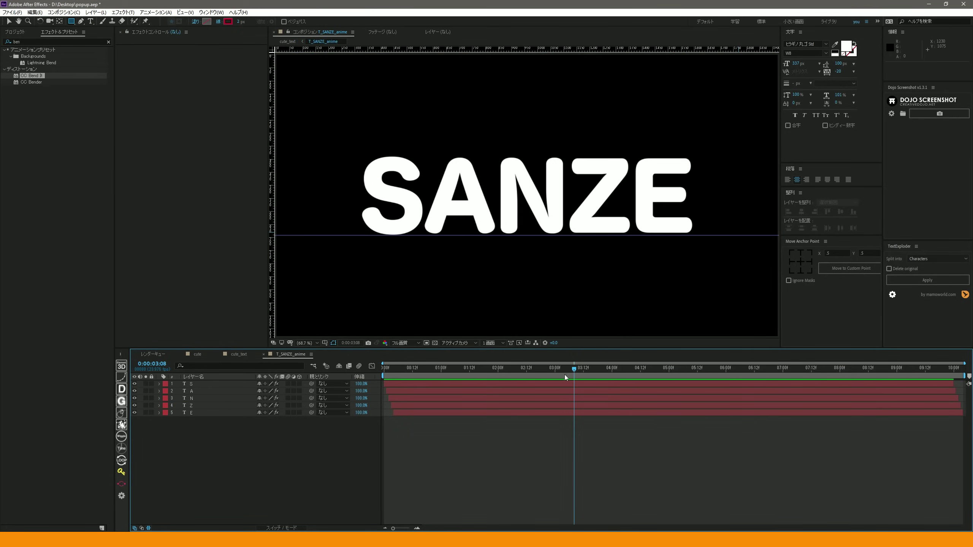
right_click(232, 467)
mouse_move(284, 385)
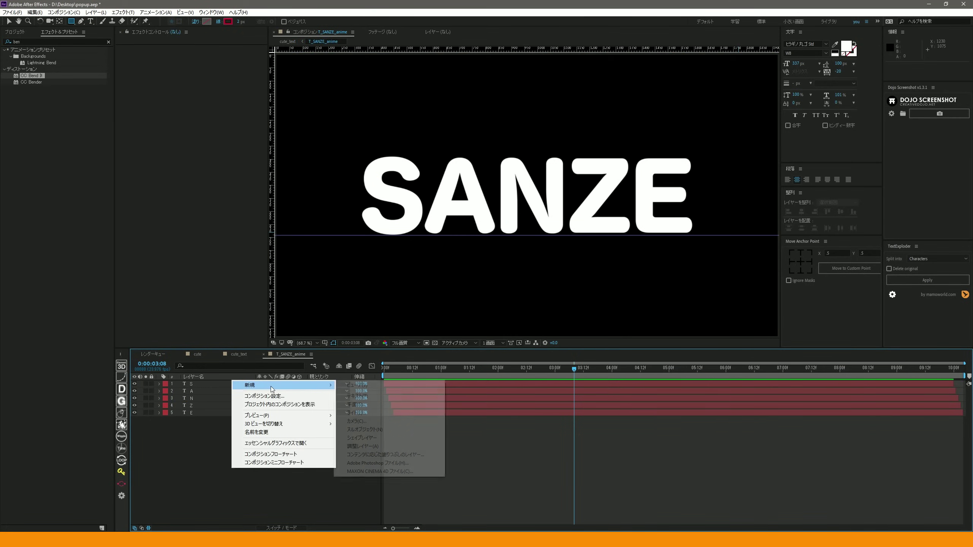
click(375, 405)
click(88, 134)
text(FFFFFF)
click(284, 122)
click(82, 21)
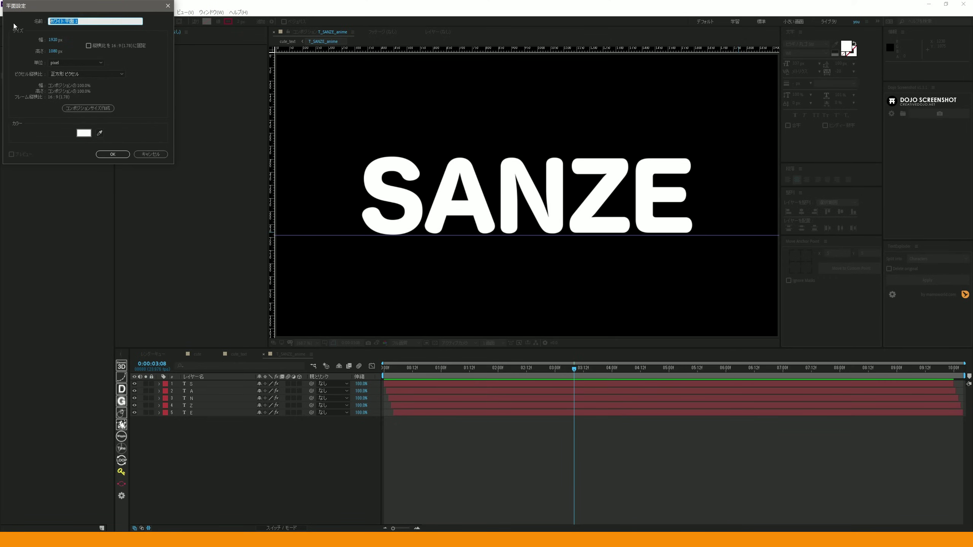
key(Return)
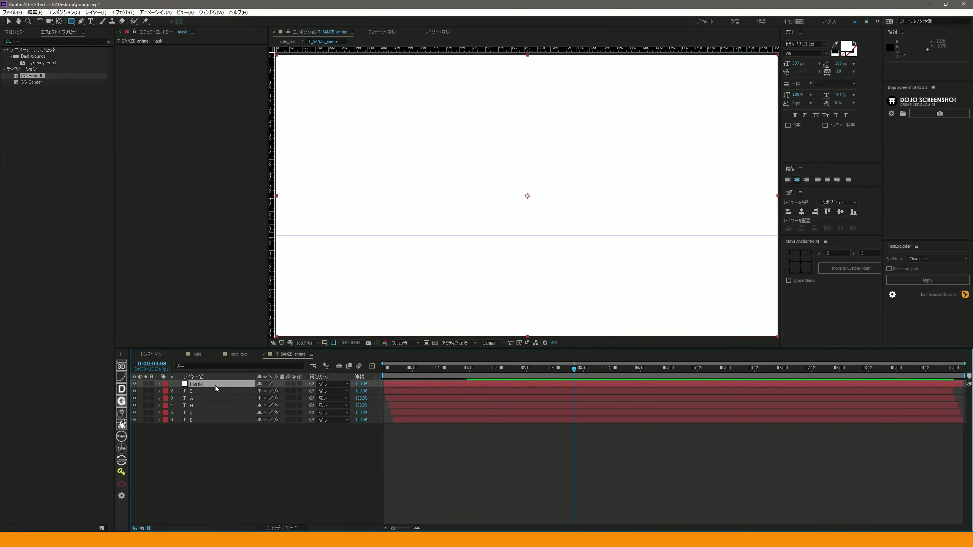
- Move the white mask solid down so its top edge sits on the guide line
drag(588, 100, 623, 137)
key(ctrl+z)
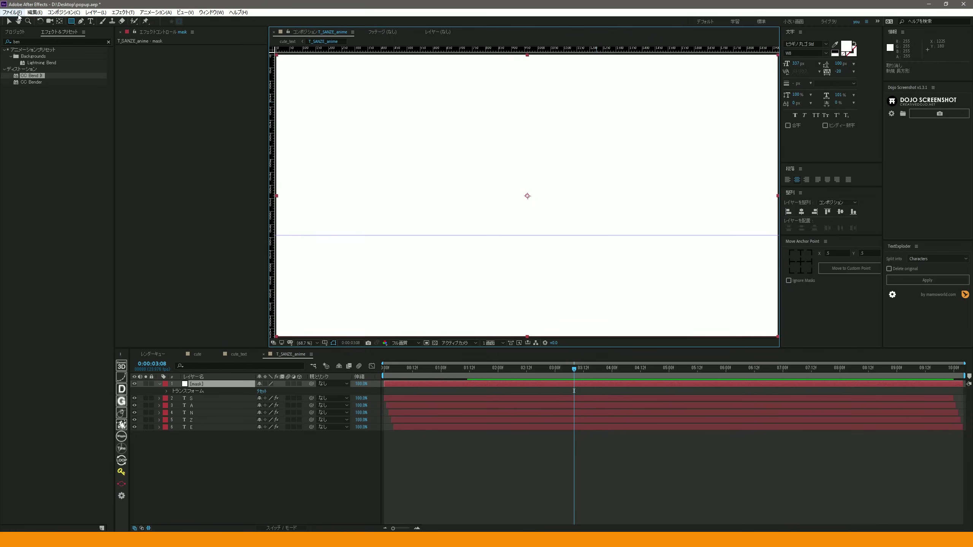
click(18, 13)
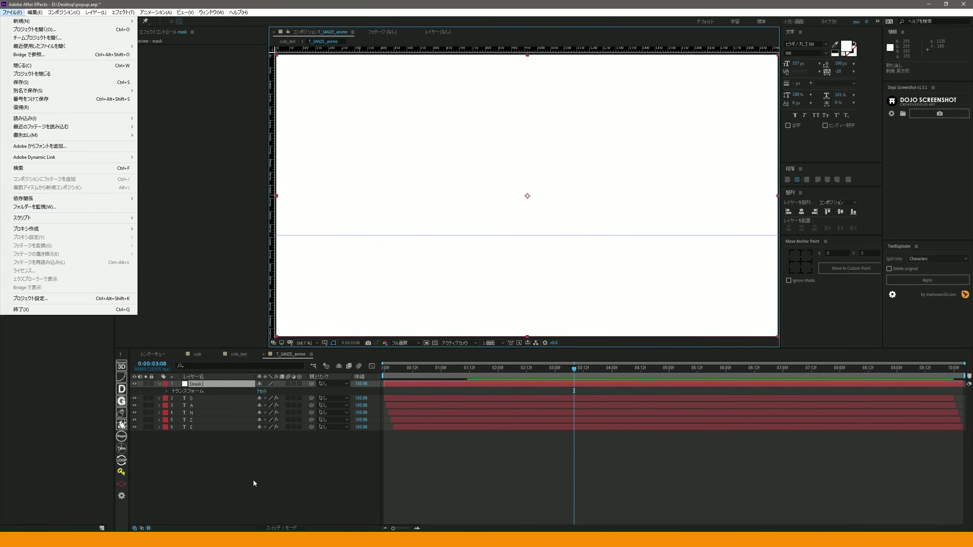
click(253, 481)
click(9, 21)
drag(458, 112, 568, 293)
key(F4)
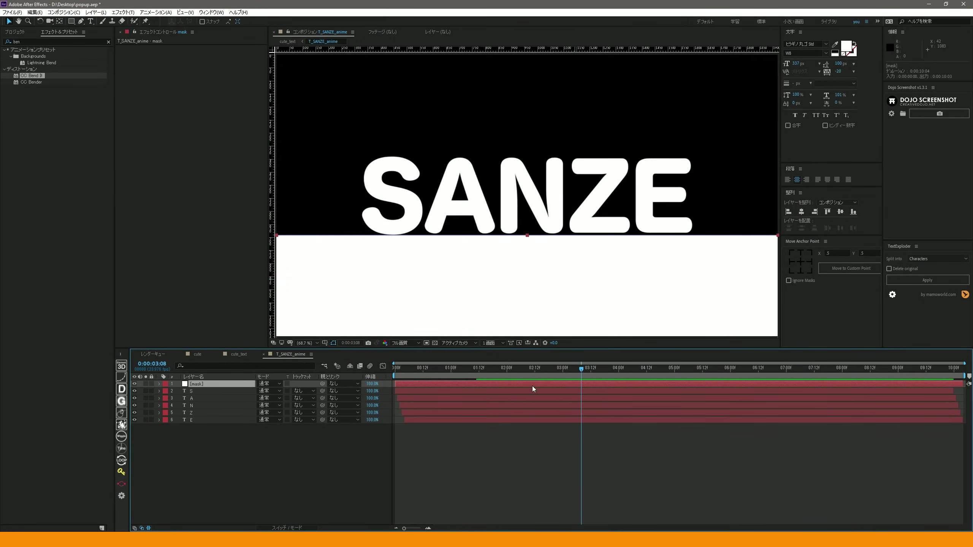
- Set the mask solid's mode to Silhouette Alpha and scrub to check the letters
click(274, 384)
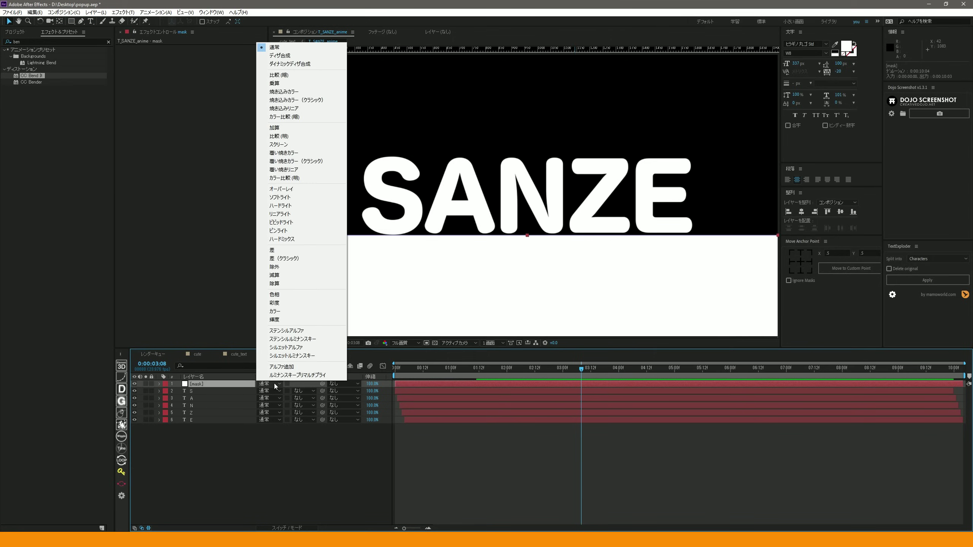
click(293, 348)
mouse_move(457, 362)
mouse_down()
mouse_move(394, 381)
mouse_move(446, 385)
mouse_move(396, 383)
mouse_move(429, 387)
mouse_move(418, 395)
mouse_move(388, 385)
mouse_move(426, 397)
mouse_move(511, 387)
mouse_up()
click(249, 472)
- Switch the mask solid back to Normal blending and open the S layer's Track Matte choices
click(199, 383)
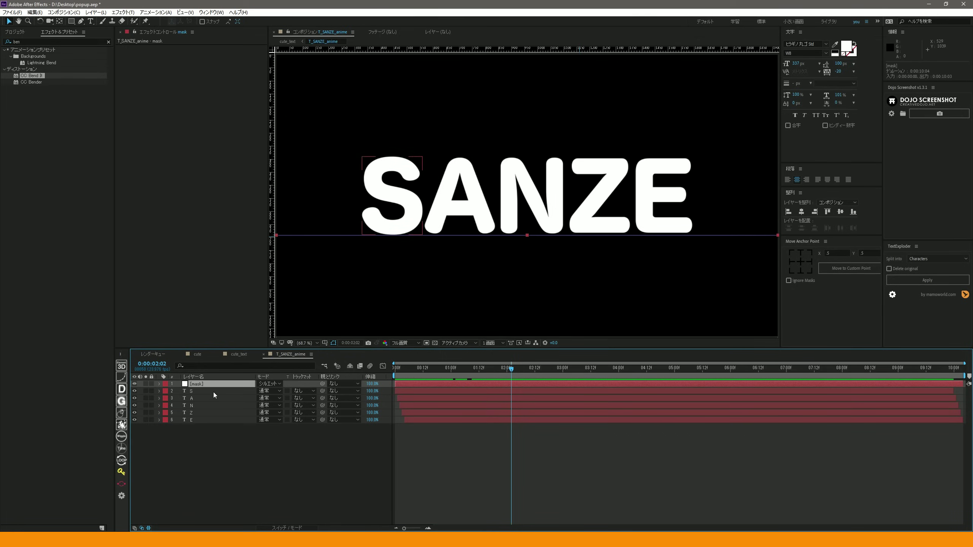
key(F4)
key(F4)
click(280, 383)
click(276, 47)
click(198, 439)
click(214, 384)
click(230, 391)
click(305, 390)
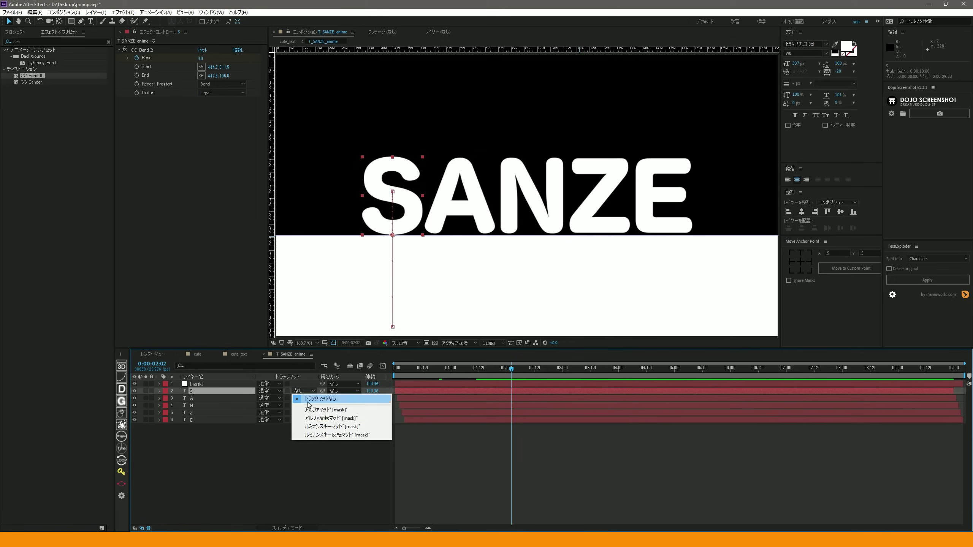
- Set layer S's Track Matte to Alpha Inverted Matte "[mask]" and play through the animation
click(317, 419)
drag(511, 369, 399, 376)
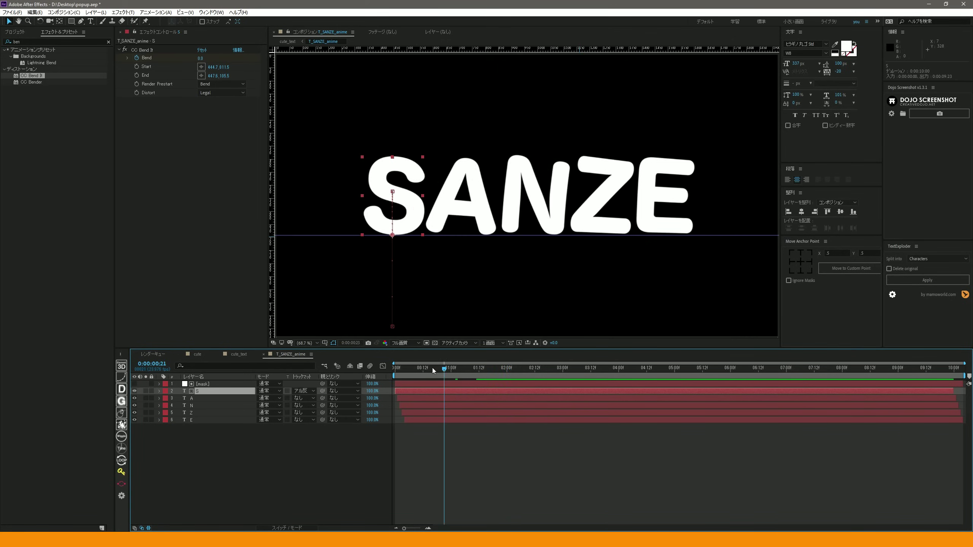
key(space)
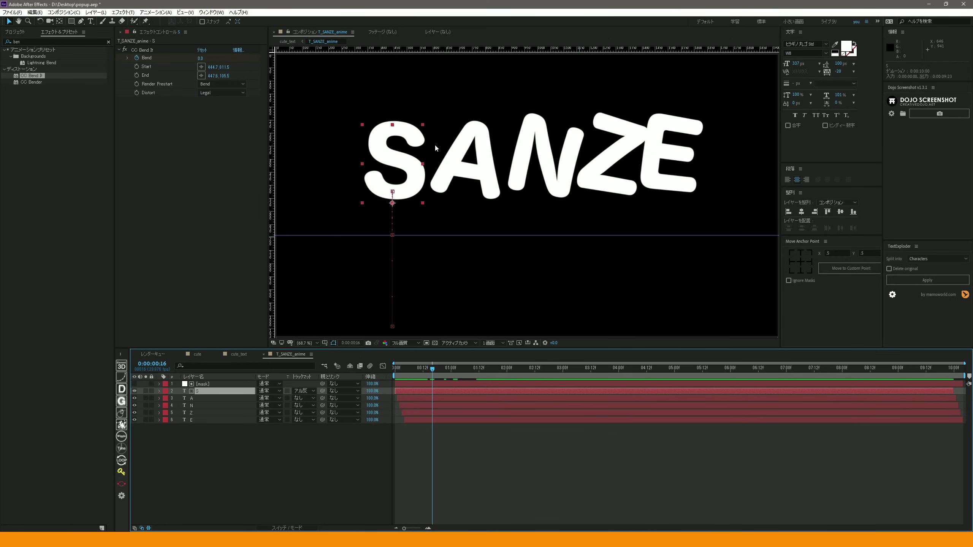
- Check an earlier frame, then set S's Track Matte back to None
click(420, 369)
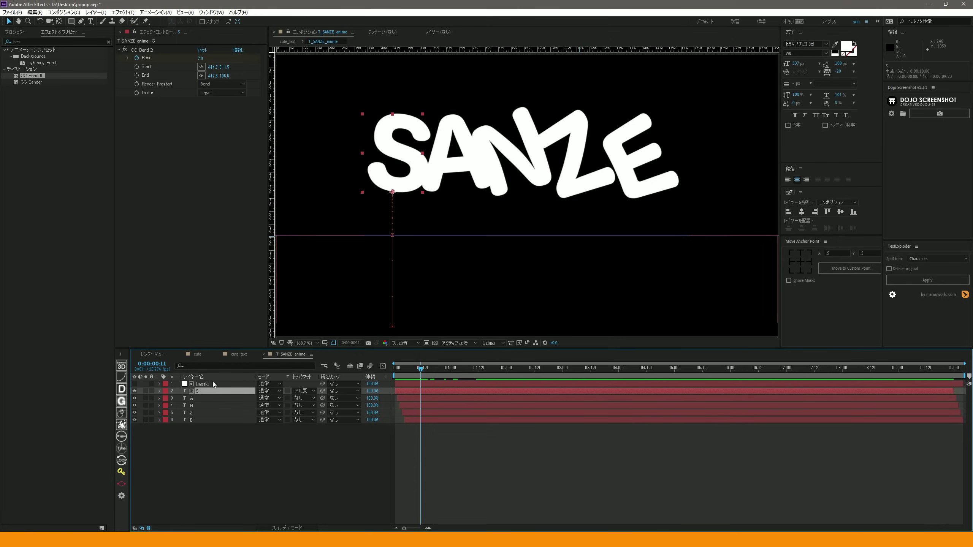
click(307, 391)
click(311, 399)
- Set the [mask] solid's mode to Silhouette Alpha, scrub to verify, and return to cute_text
click(302, 472)
click(228, 384)
click(269, 384)
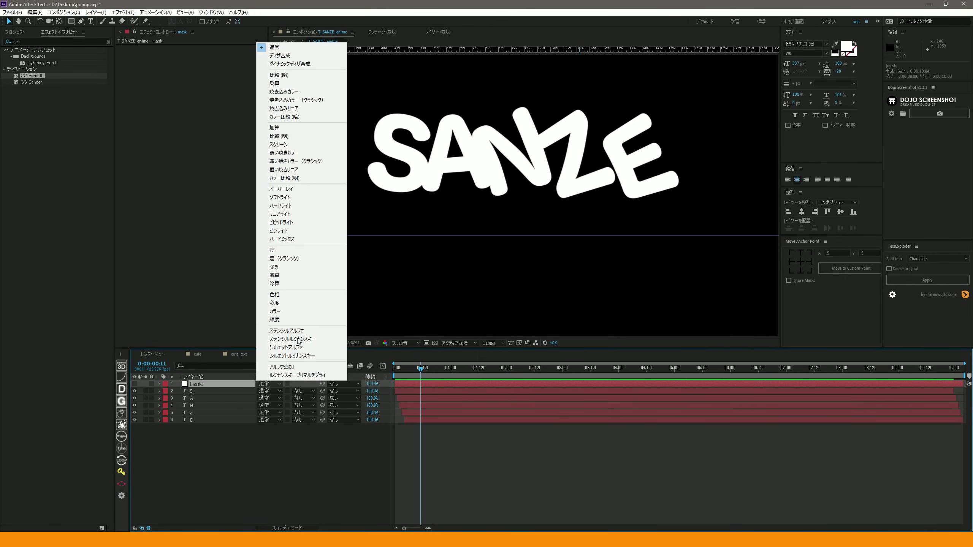
click(337, 350)
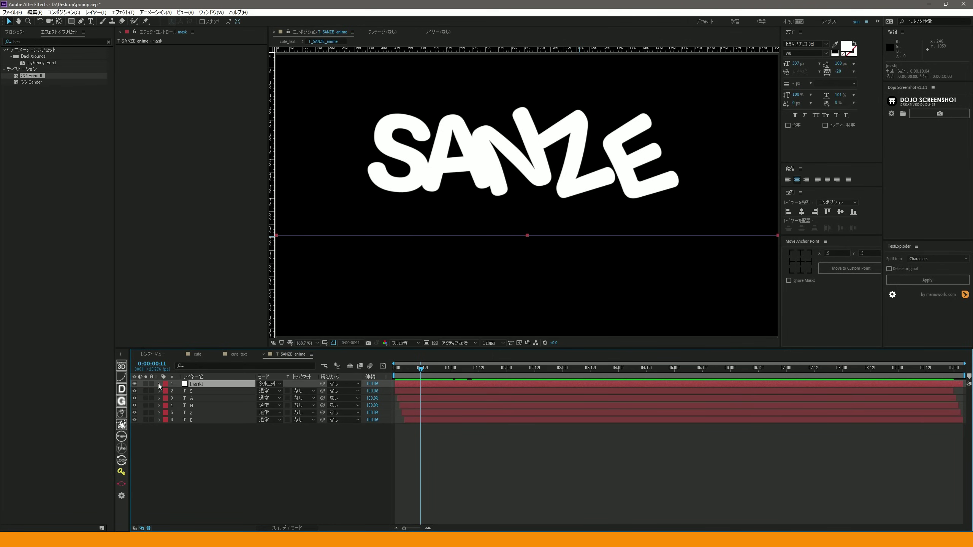
click(273, 384)
click(275, 47)
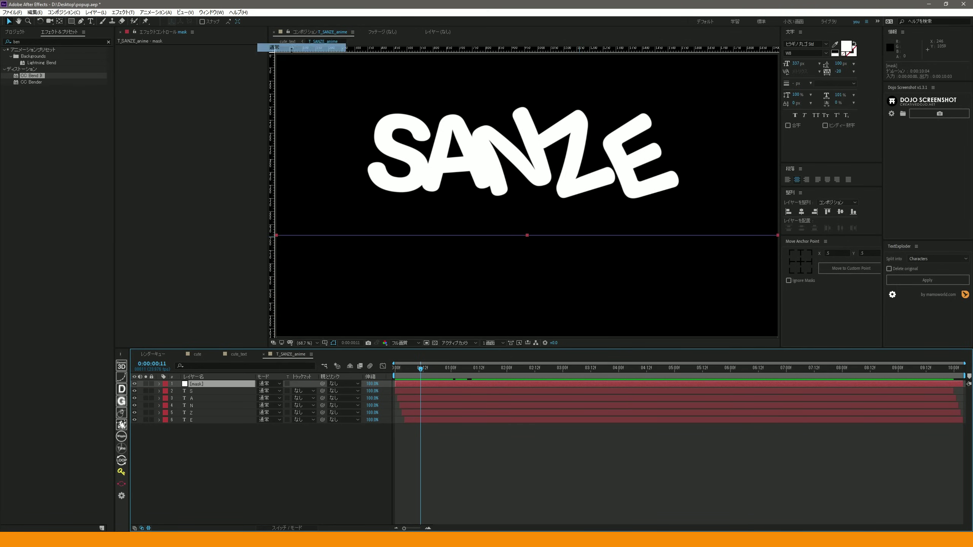
click(279, 384)
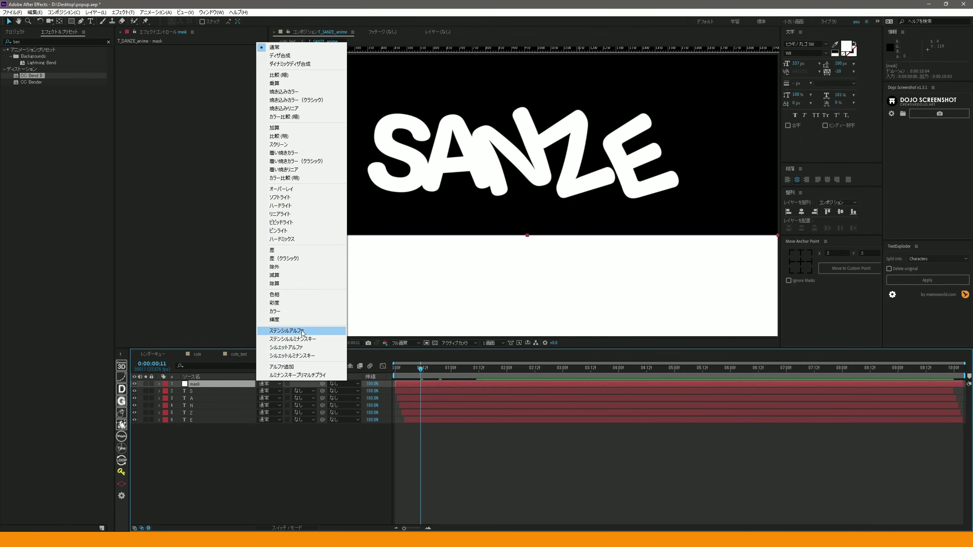
click(303, 347)
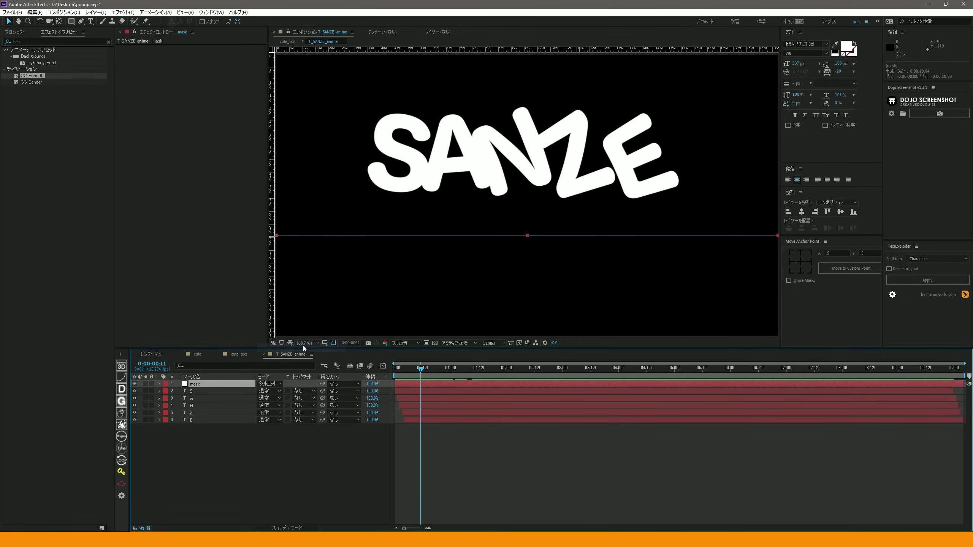
drag(422, 369, 548, 370)
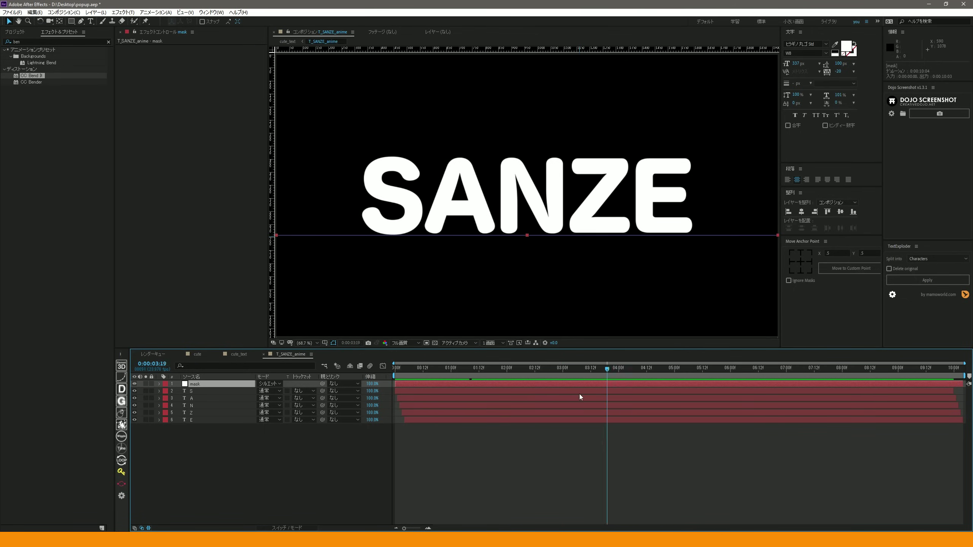
click(242, 354)
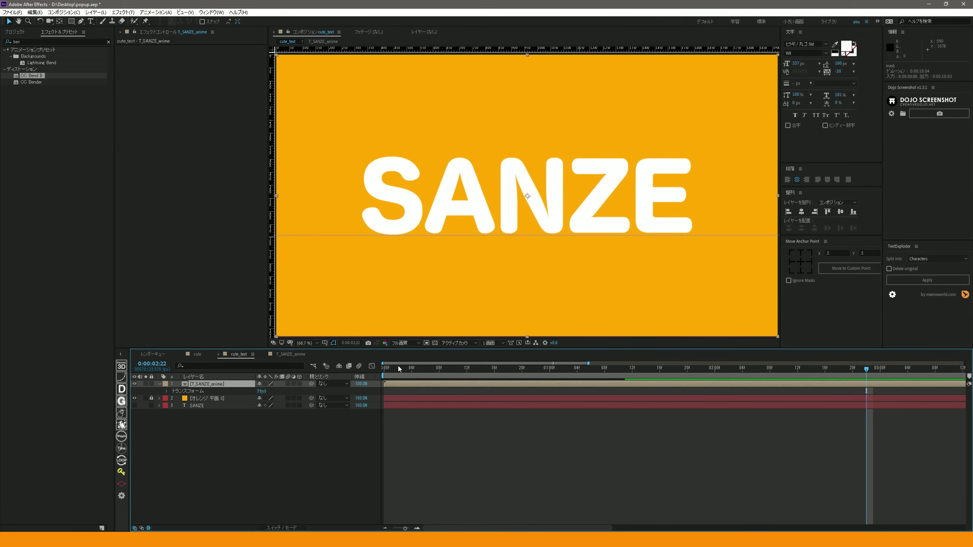
- Preview cute_text, then add a new camera layer with default settings
key(space)
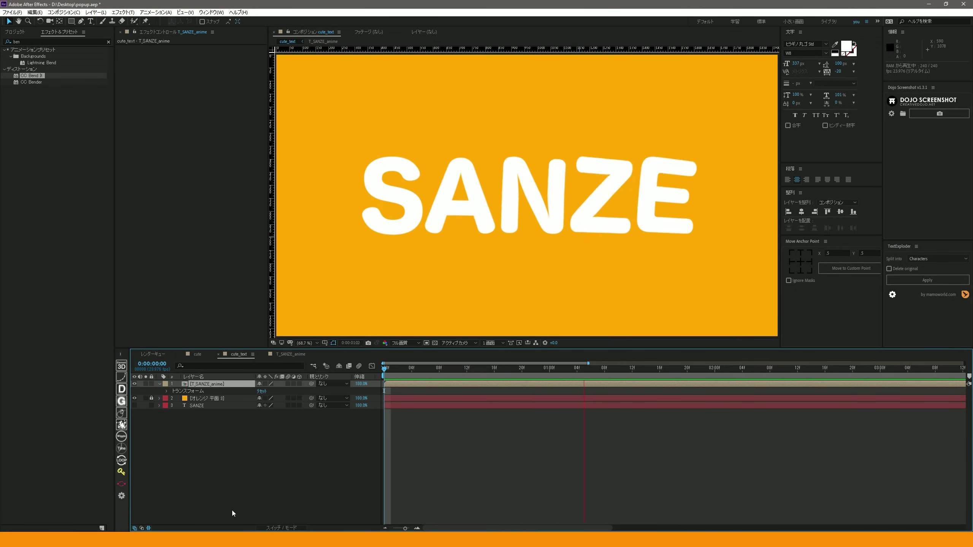
click(299, 429)
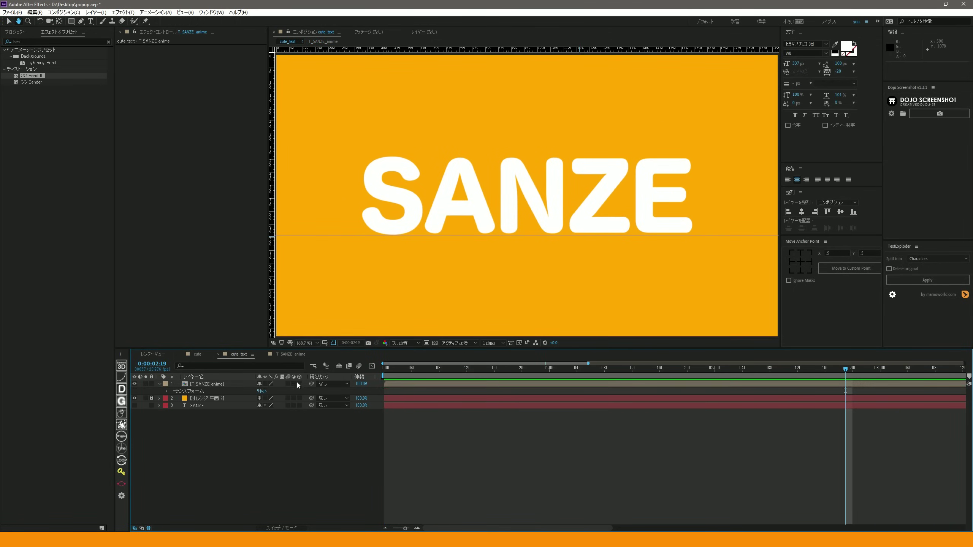
right_click(216, 370)
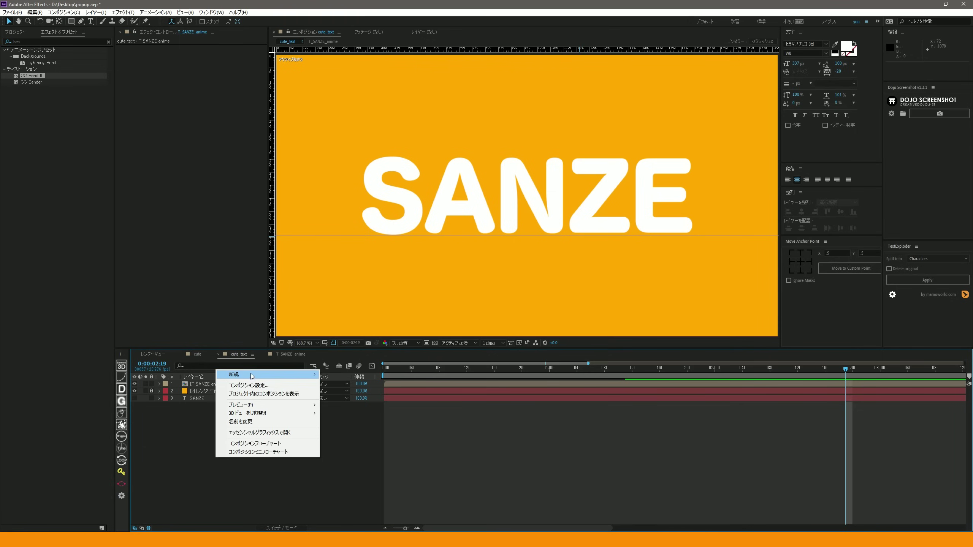
mouse_move(316, 375)
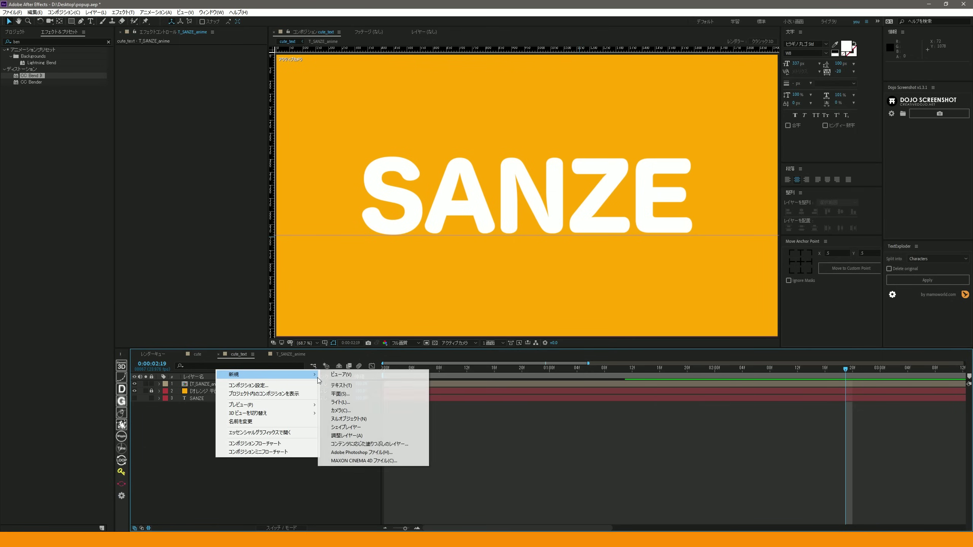
click(348, 410)
key(Return)
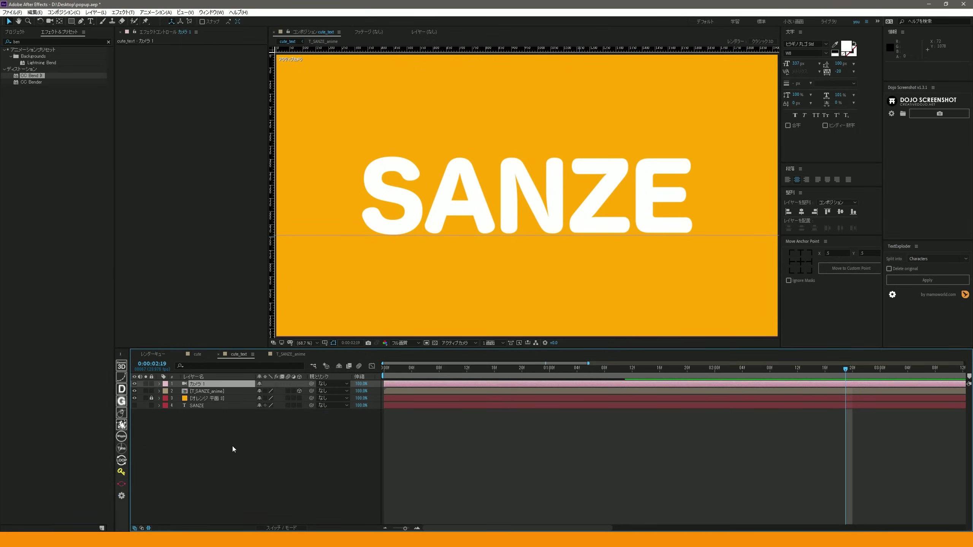
- Reveal Camera 1's Position keyframe, drag it later in time, and preview
key(alt+shift+p)
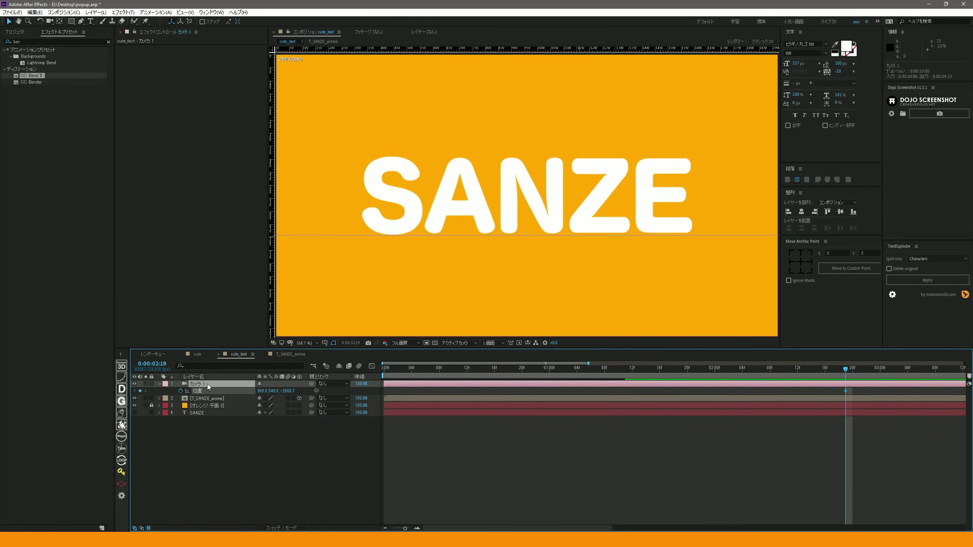
key(Home)
drag(940, 394, 961, 393)
key(space)
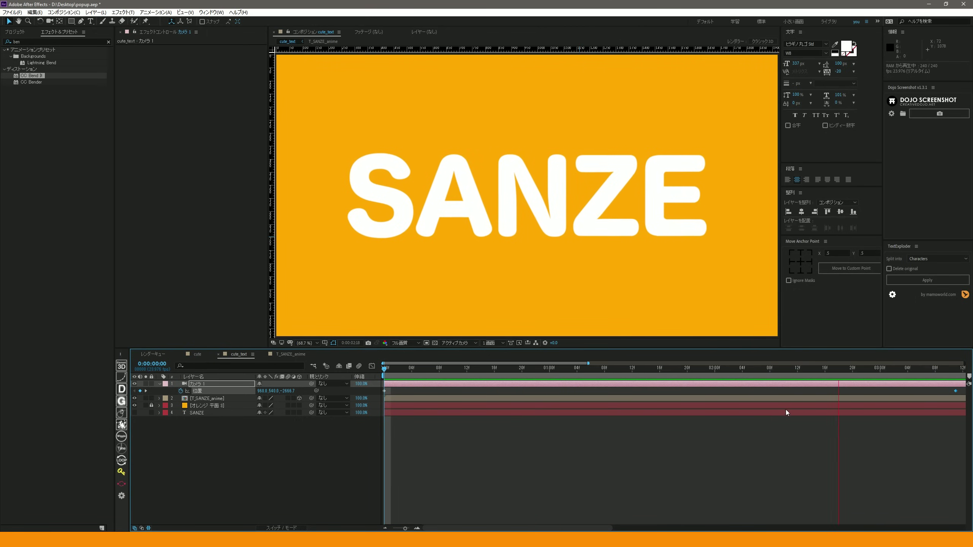
- Open the T_SANZE_anime precomp and view frames 03:02 and 00:17 to see the bend
double_click(528, 195)
drag(436, 370, 568, 390)
click(208, 420)
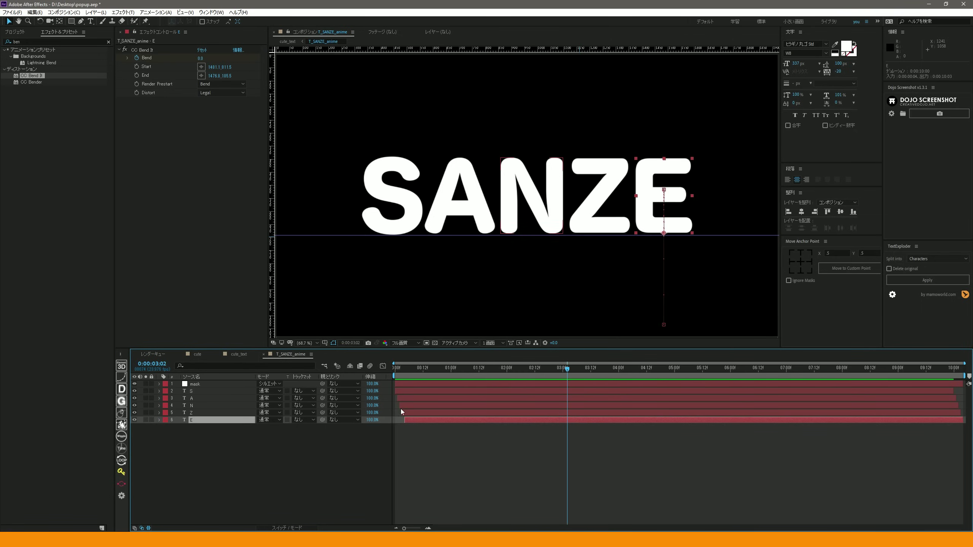
drag(396, 369, 501, 382)
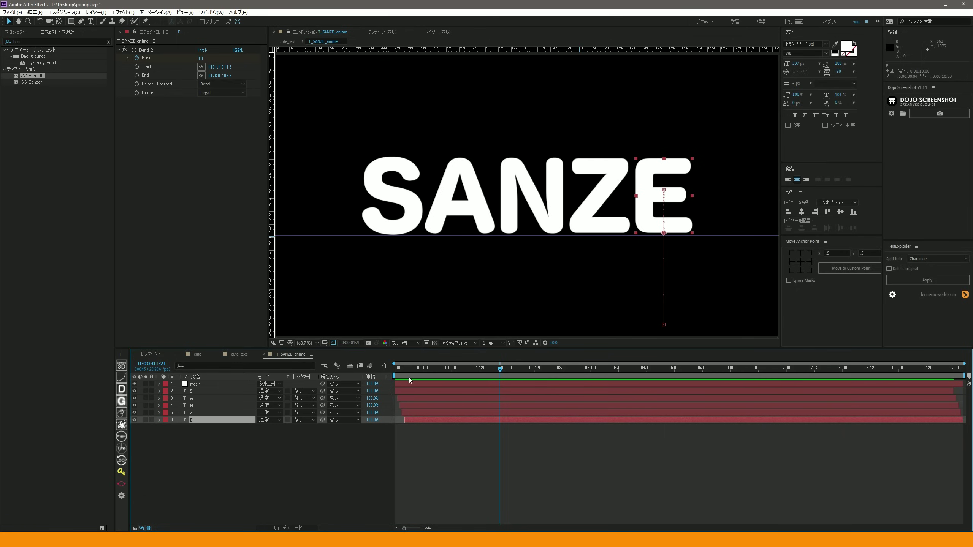
- Try shifting the N letter layer in time, undo it, and reselect layer E
ctrl+click(182, 418)
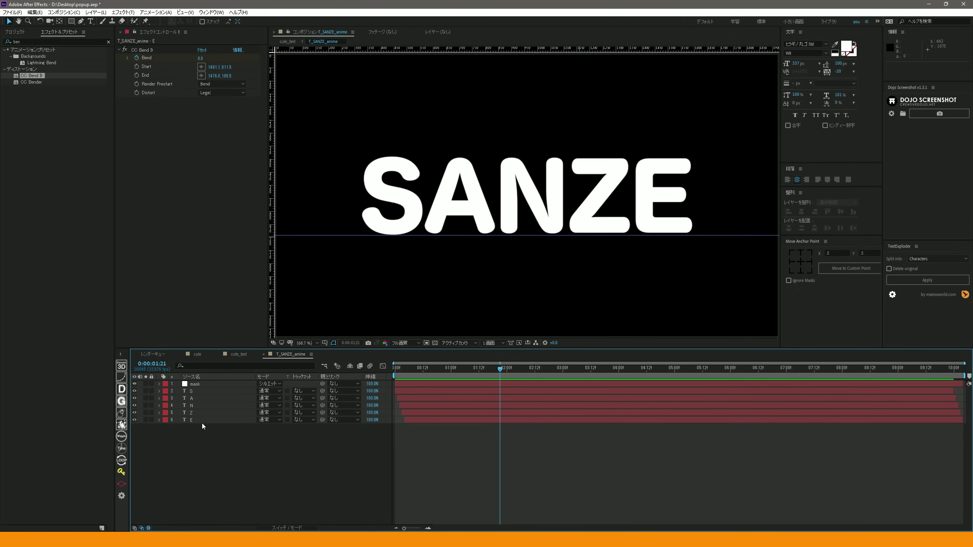
click(200, 423)
click(421, 399)
mouse_move(409, 401)
mouse_down()
mouse_move(421, 401)
mouse_move(414, 413)
mouse_up()
key(ctrl+z)
key(ctrl+z)
key(ctrl+z)
key(ctrl+z)
click(210, 419)
- Reveal E's Bend and Position keyframes and raise the letter higher at 0:00:00:13
key(u)
click(446, 379)
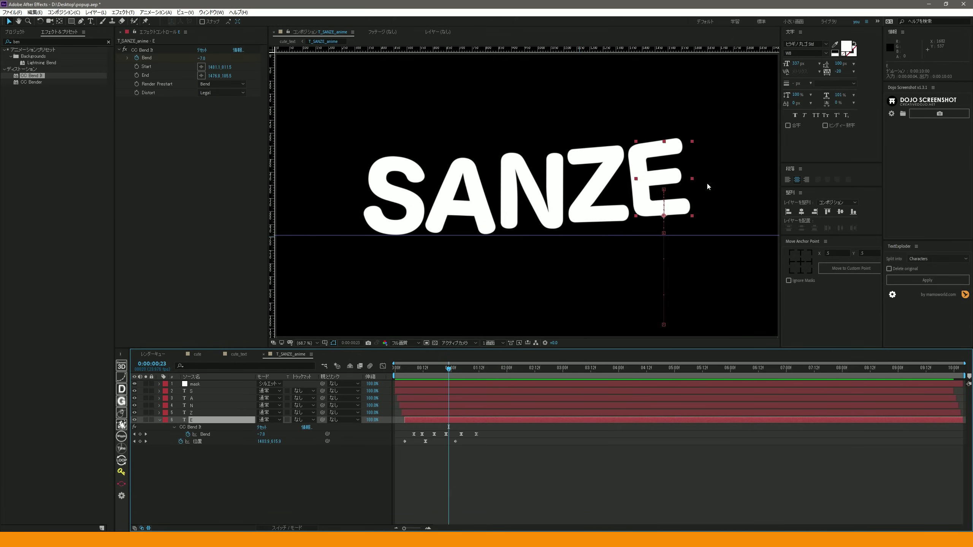
drag(503, 424, 387, 439)
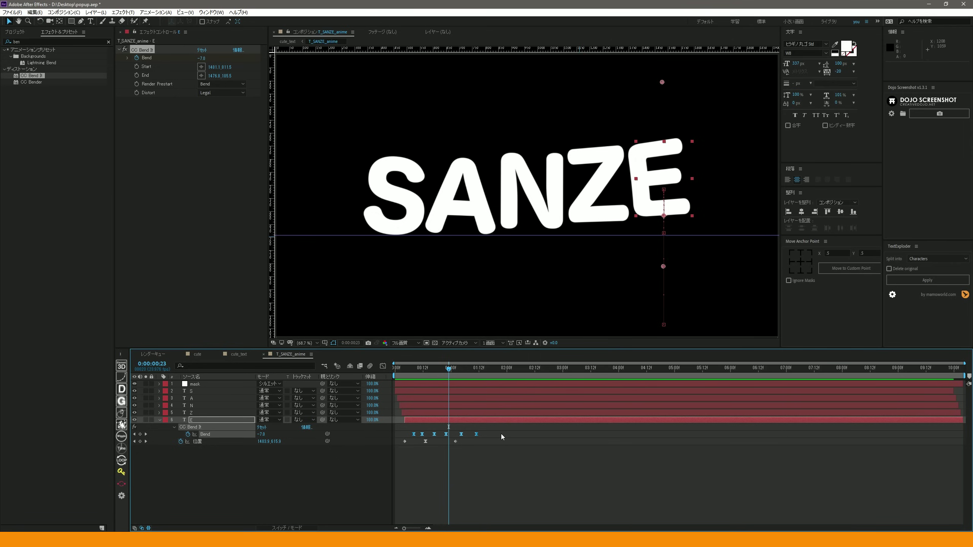
click(425, 368)
click(425, 442)
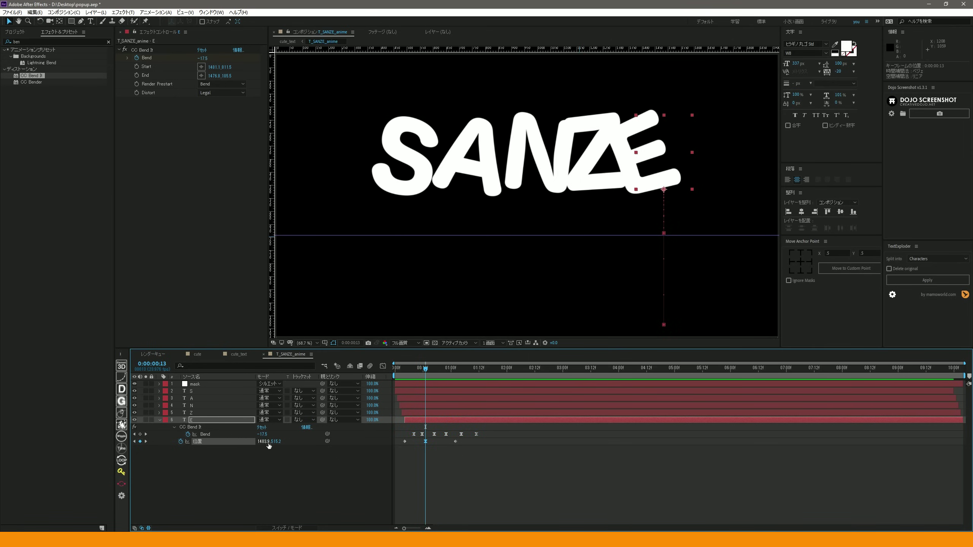
drag(275, 442, 235, 450)
click(213, 421)
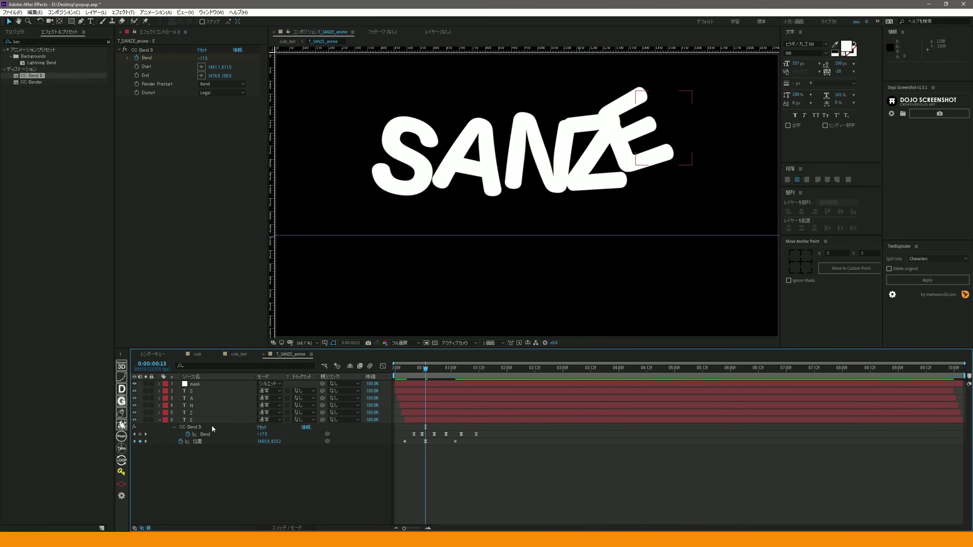
click(228, 71)
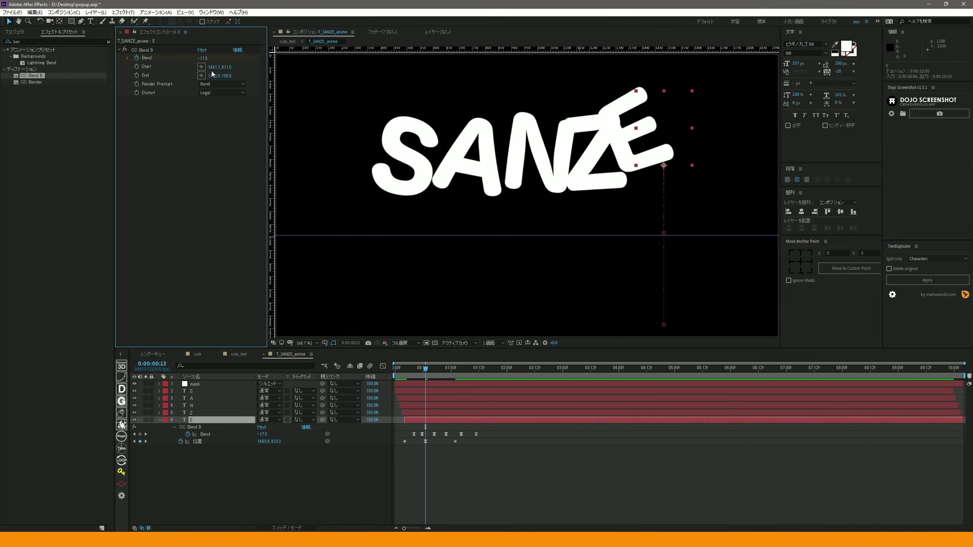
key(ctrl+z)
key(ctrl+z)
- Move CC Bend It's end point above the E and lower its start point slightly
click(151, 52)
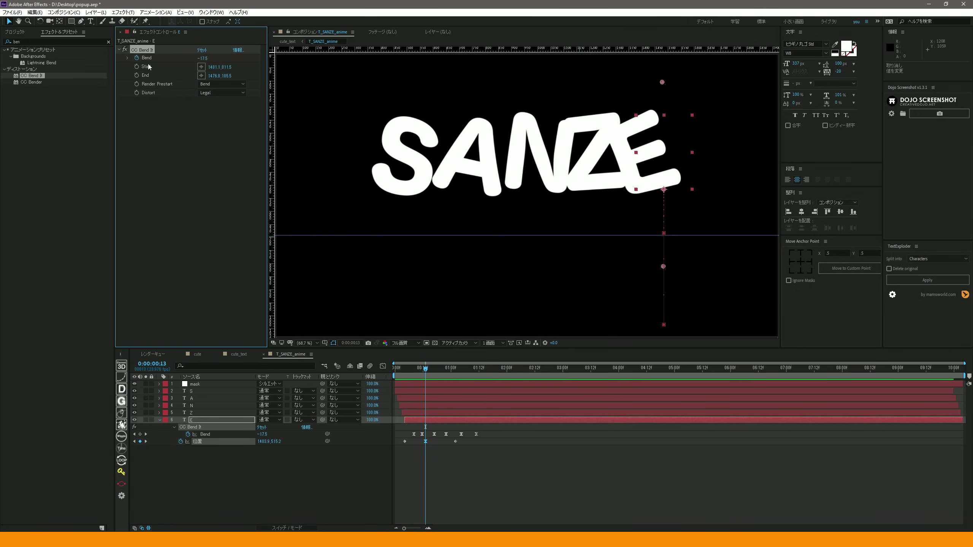
drag(663, 82, 663, 47)
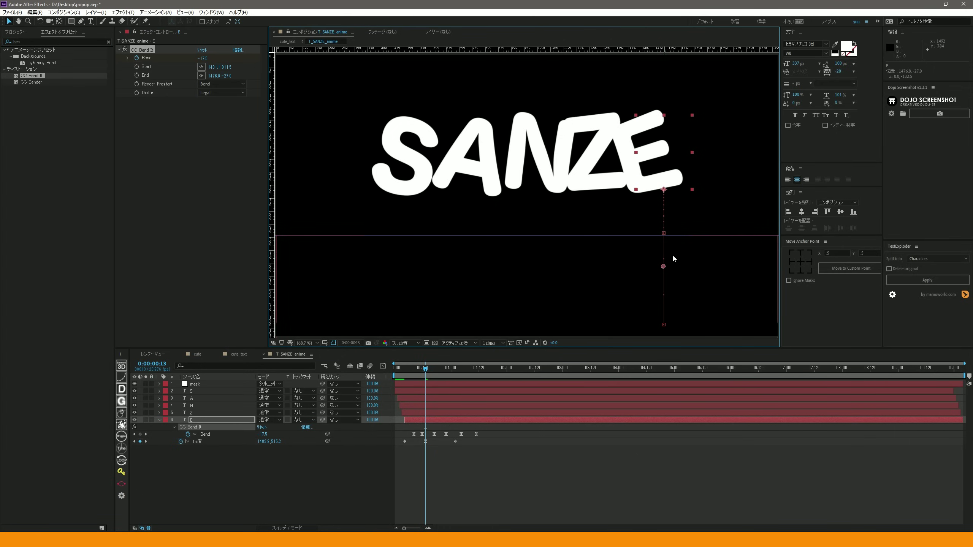
drag(665, 268, 664, 274)
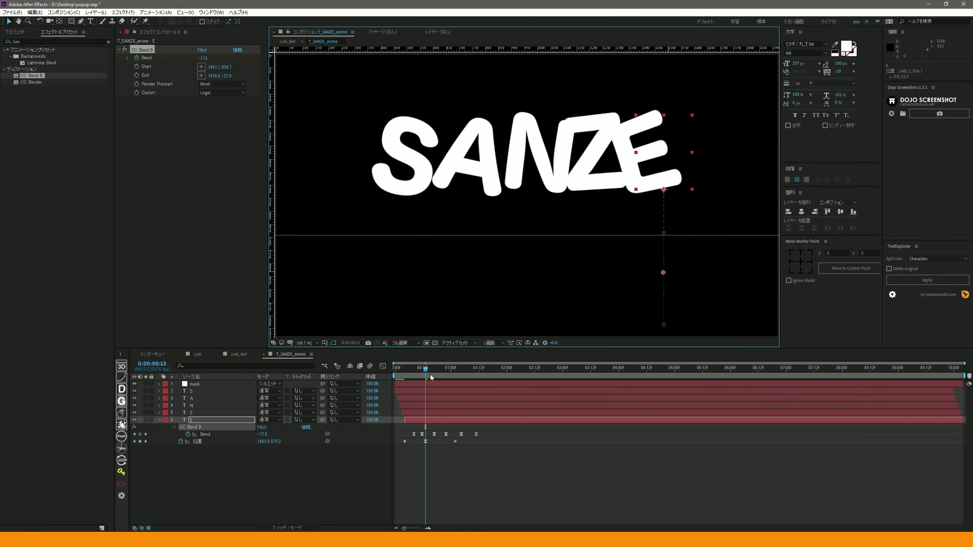
- Add settling Position keyframes for E around 0:00:01:14 with easy ease, then preview
drag(435, 380, 484, 383)
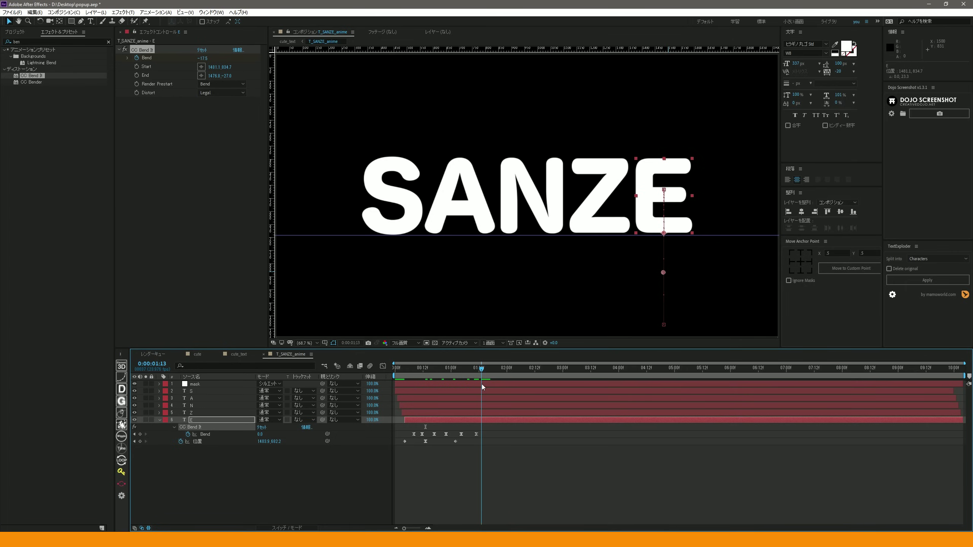
key(shift+Up)
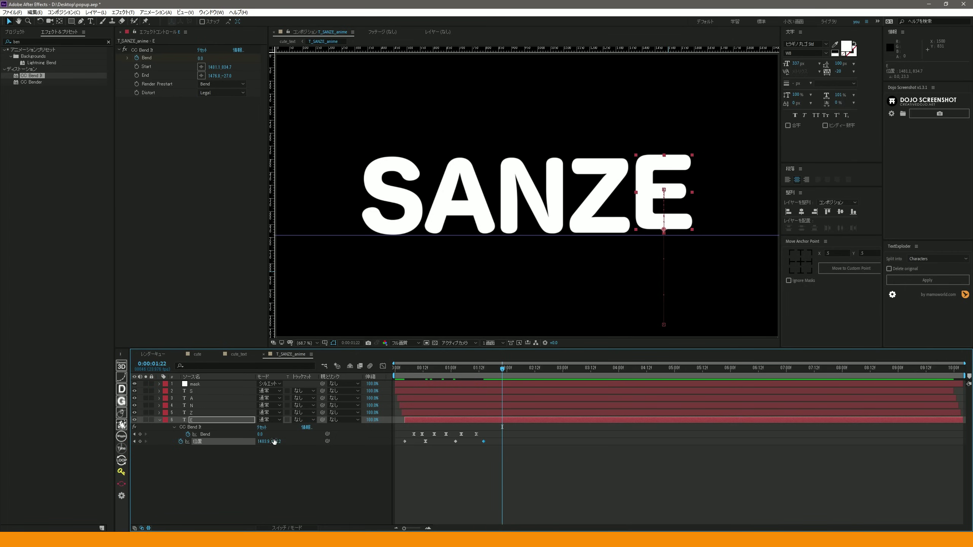
click(456, 442)
key(ctrl+v)
drag(503, 442, 516, 442)
click(483, 441)
key(ctrl+z)
key(space)
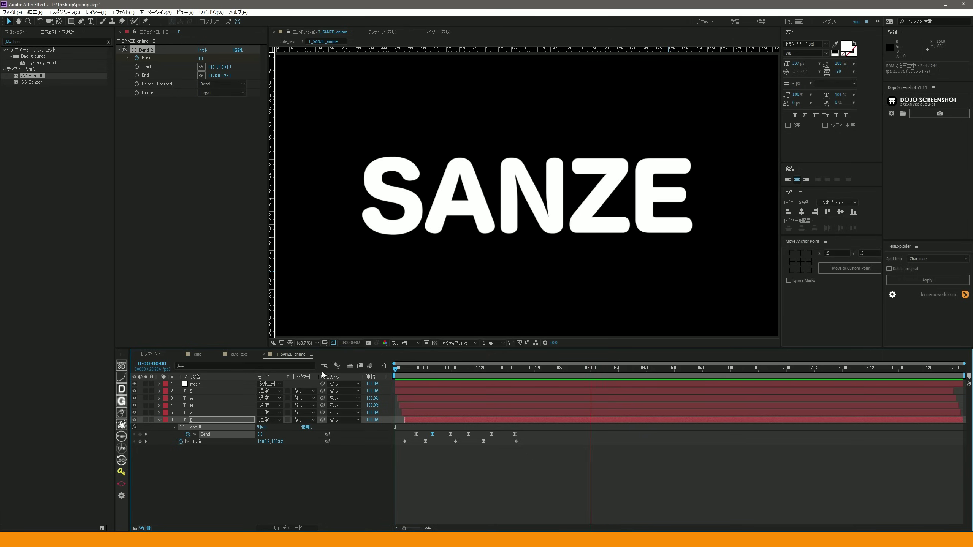
- End the work area at about 3 seconds and preview it, stopping at 0:00:01:01
key(space)
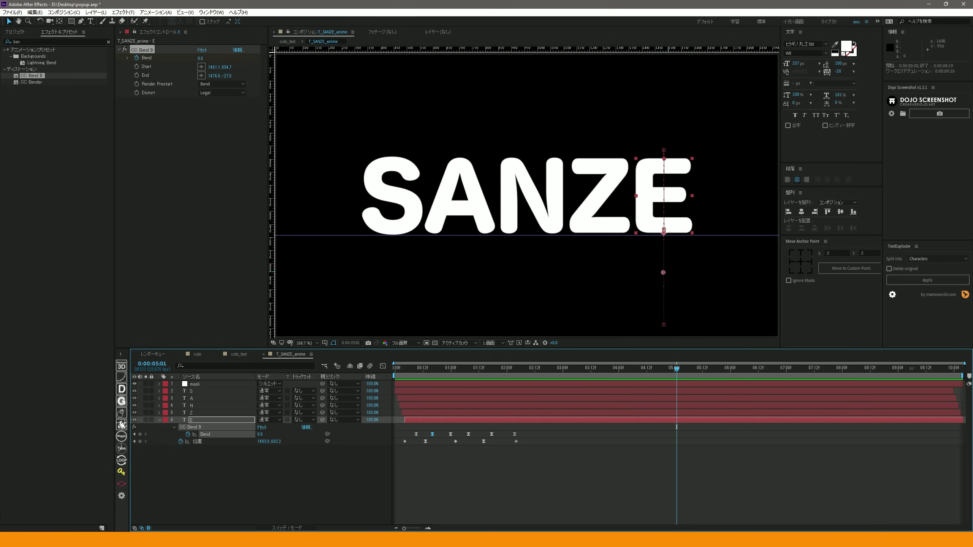
drag(964, 376, 587, 376)
key(space)
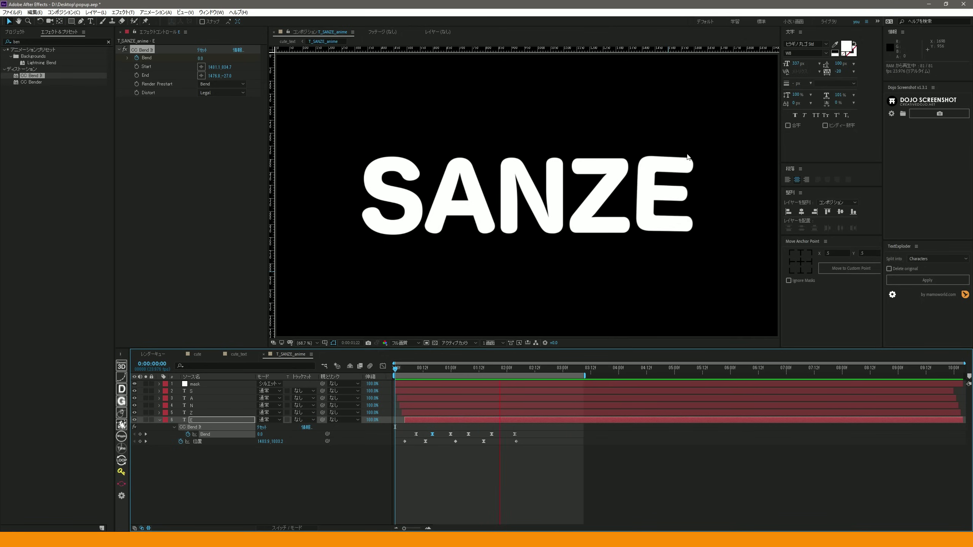
click(456, 369)
- Retime the A, N and Z letter layers by dragging their bars to stagger the pop-up
click(418, 405)
drag(418, 404, 434, 397)
shift+click(426, 405)
shift+click(419, 412)
drag(420, 400, 407, 401)
click(412, 401)
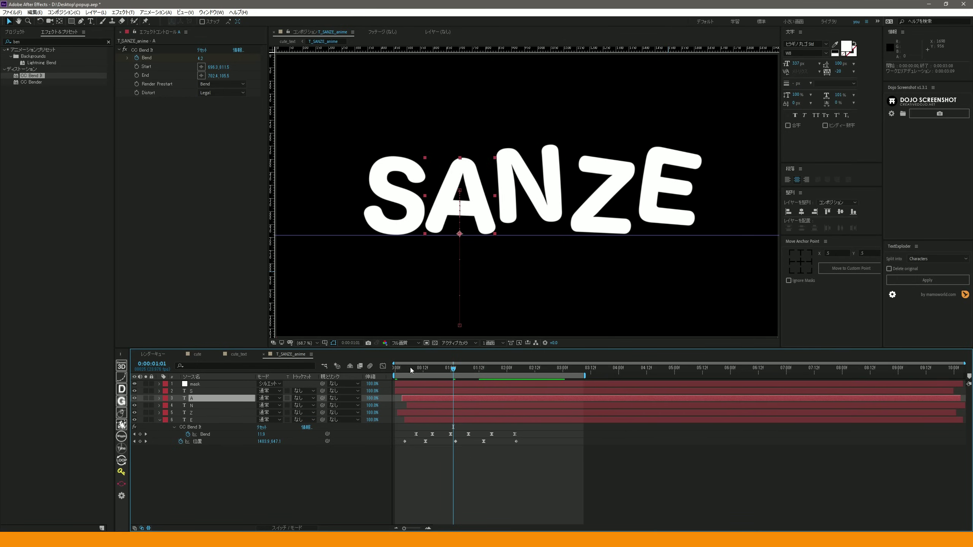
key(space)
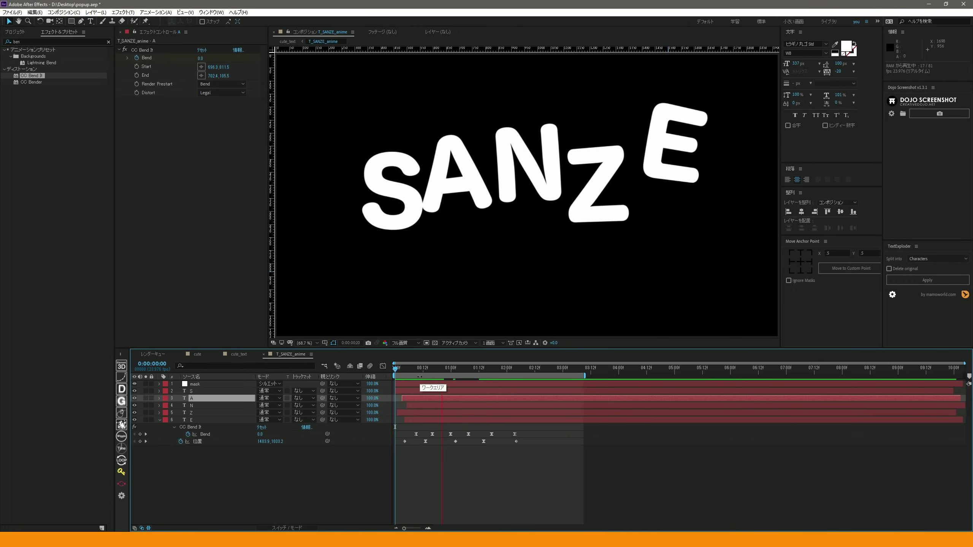